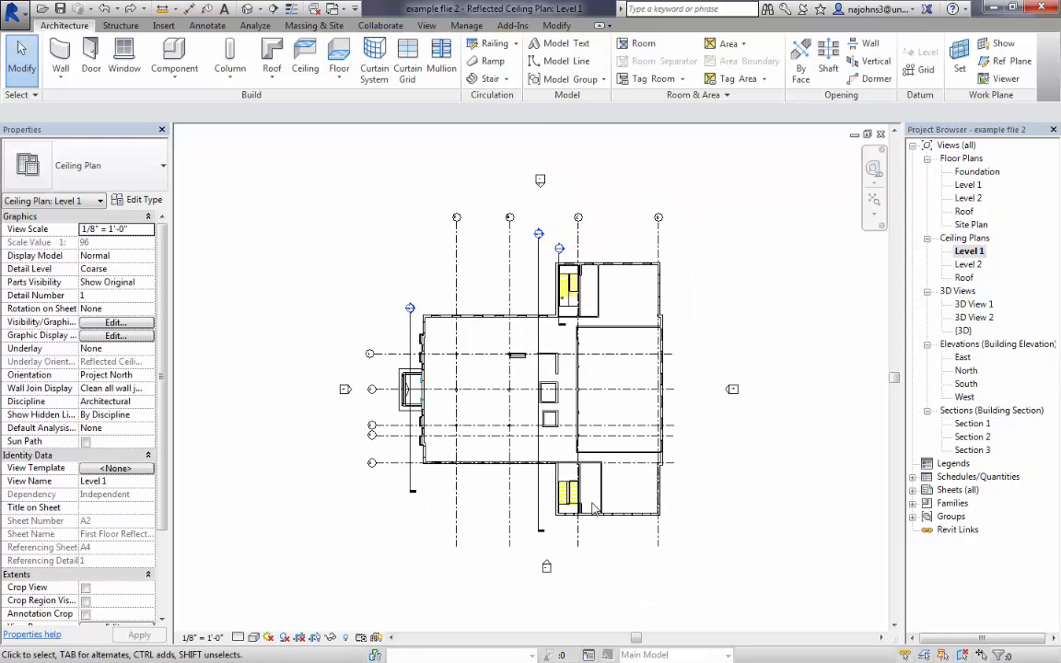
Place an automatic 2' x 4' ACT System ceiling at 10' 0" in the narrow room beside the lower stairwell.
scroll(594, 509, "up", 5)
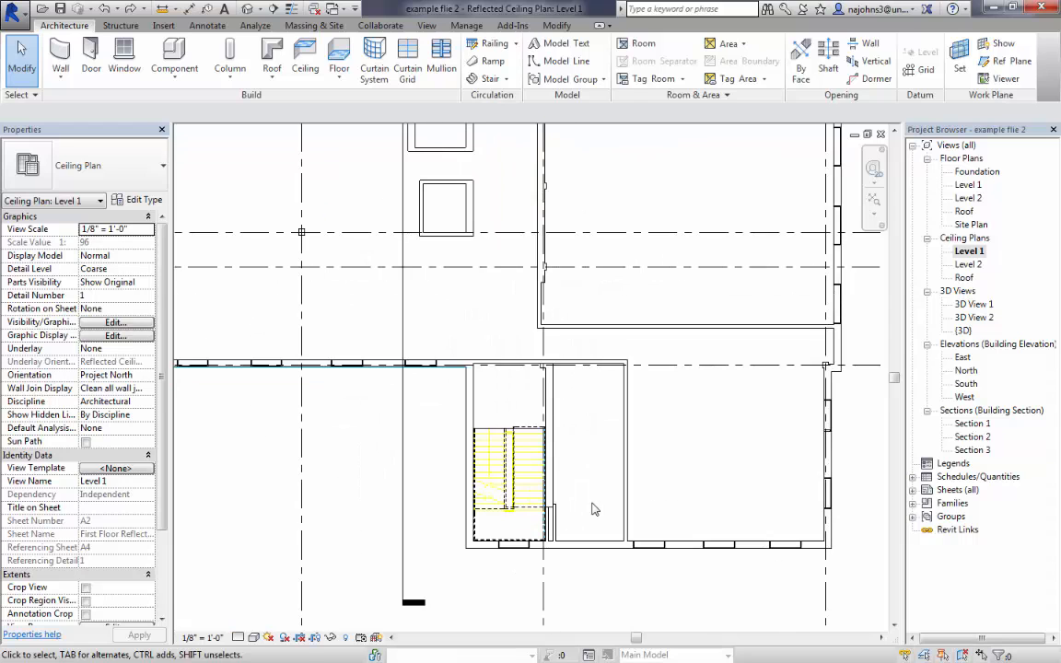
scroll(594, 509, "up", 4)
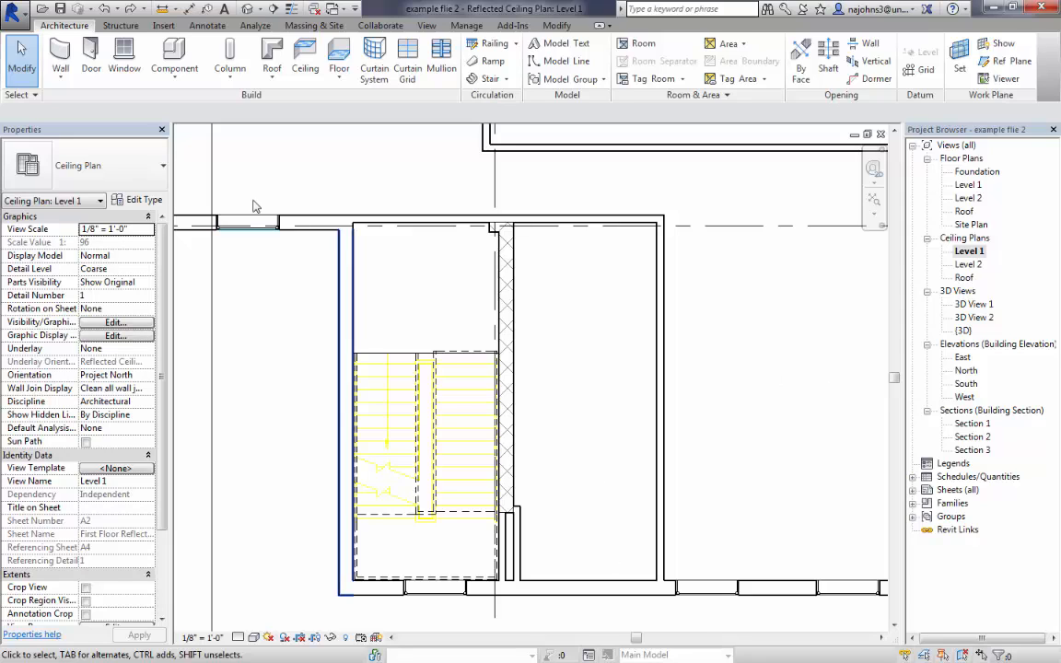
left_click(305, 57)
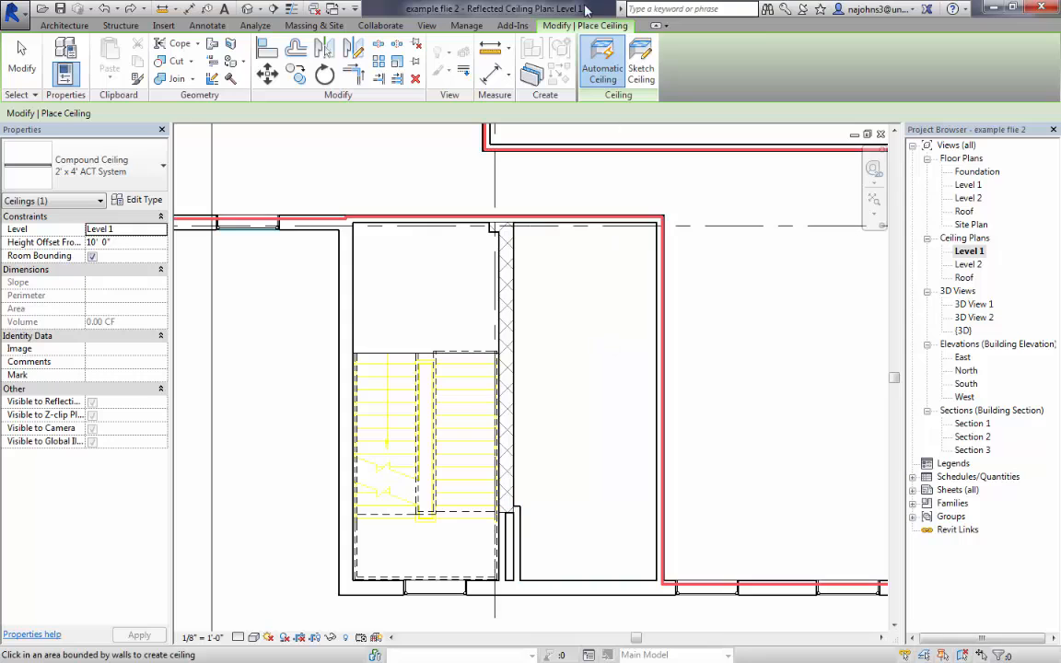
left_click(645, 63)
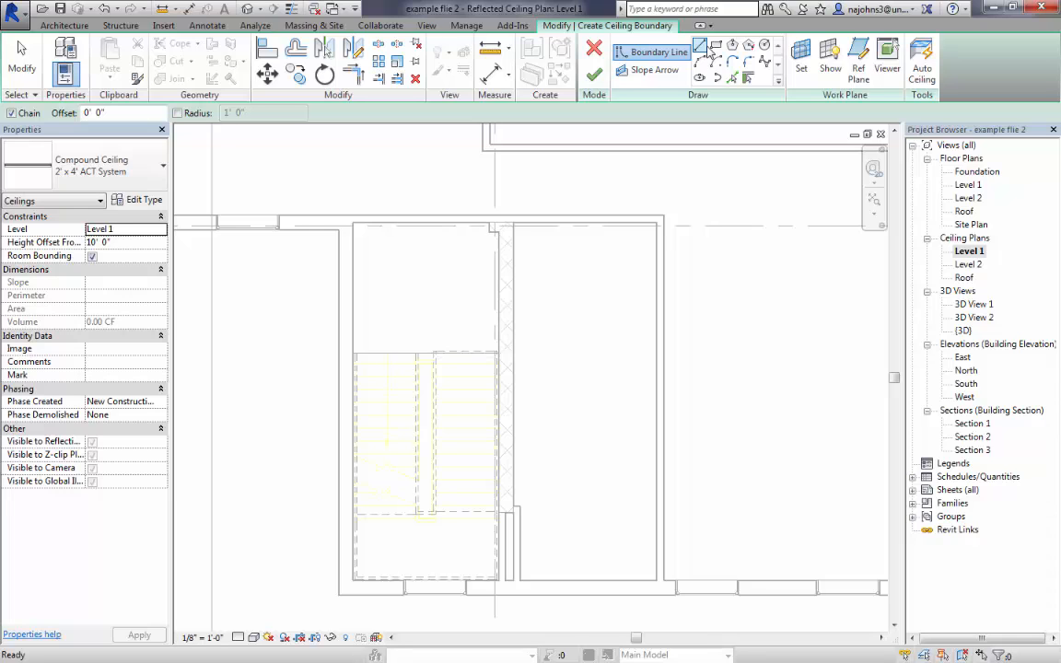
left_click(594, 48)
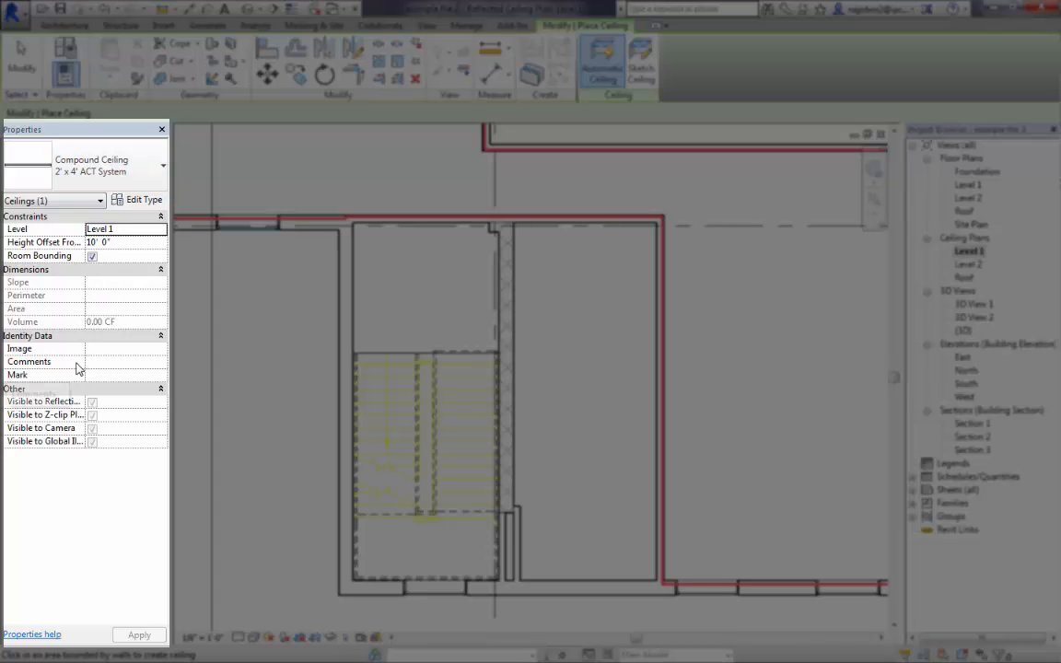
left_click(118, 171)
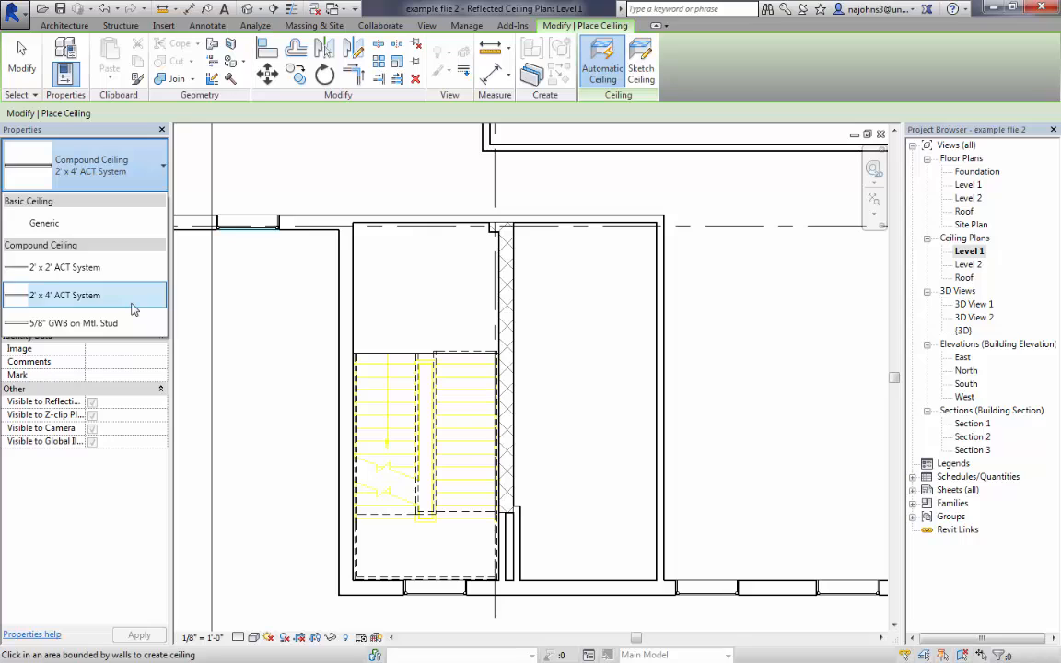
left_click(109, 304)
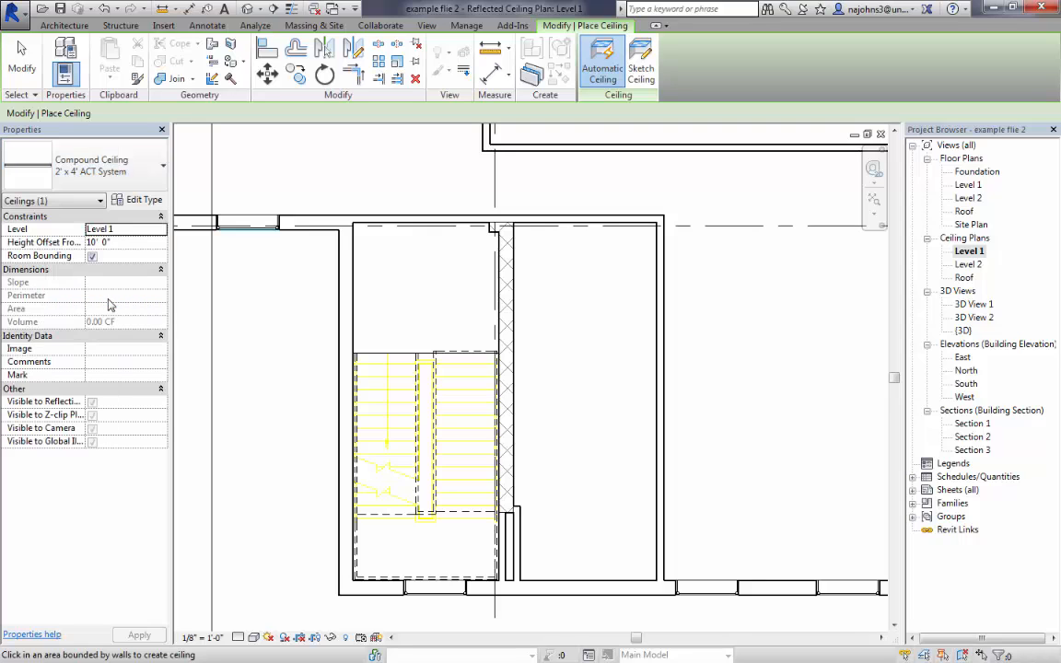
left_click(589, 383)
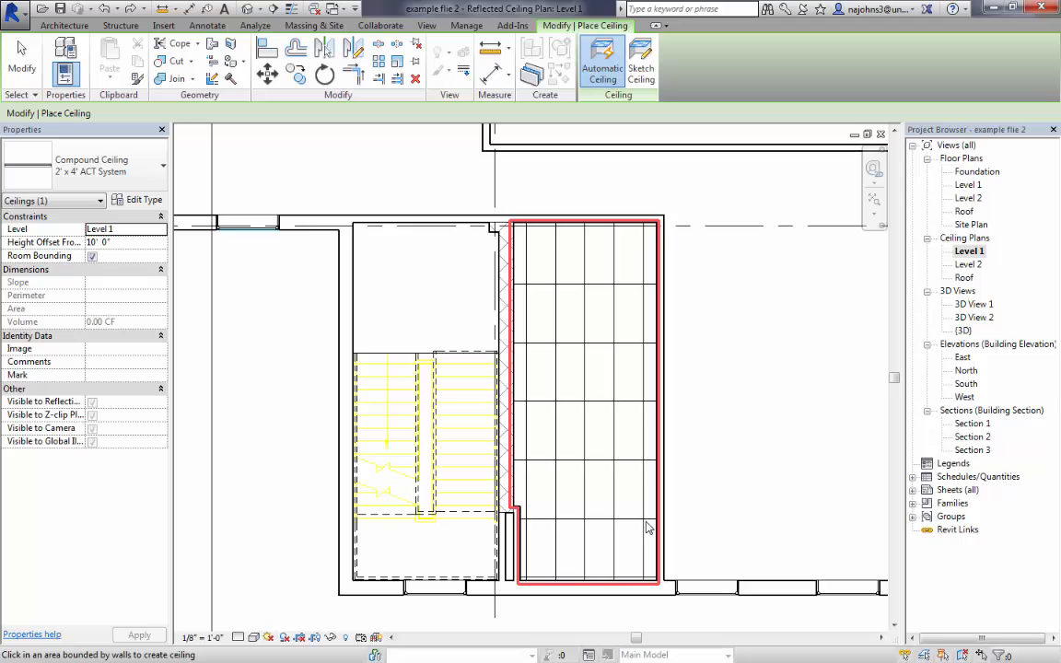
key("Escape")
key("Escape")
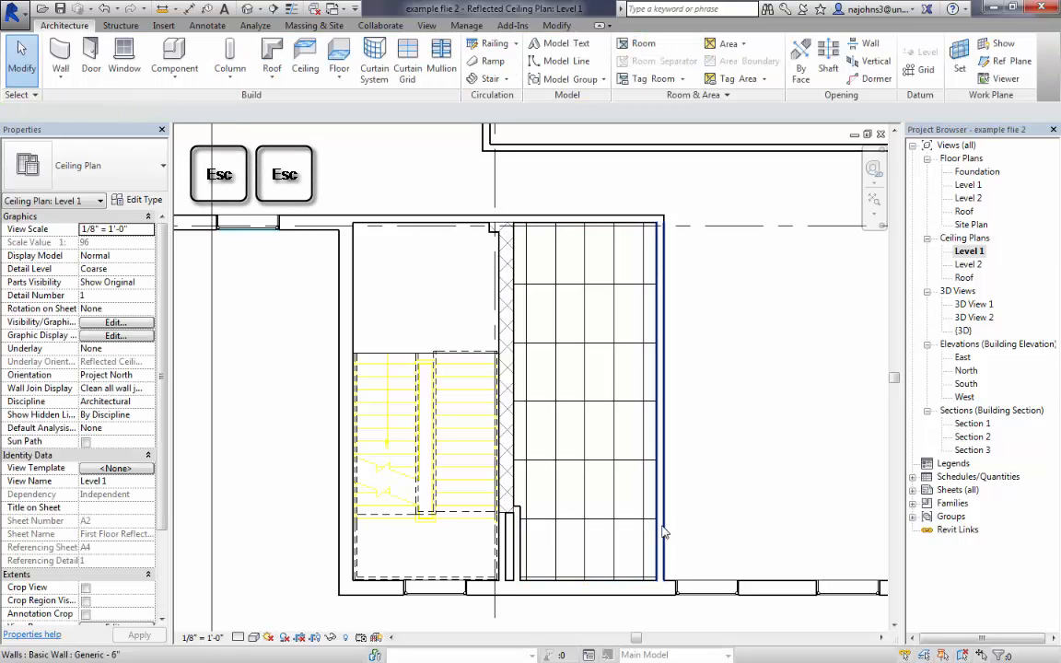
Start a sketched ceiling in the large open hall using the 5/8" GWB on Mtl. Stud type.
scroll(709, 432, "down", 5)
scroll(705, 460, "down", 2)
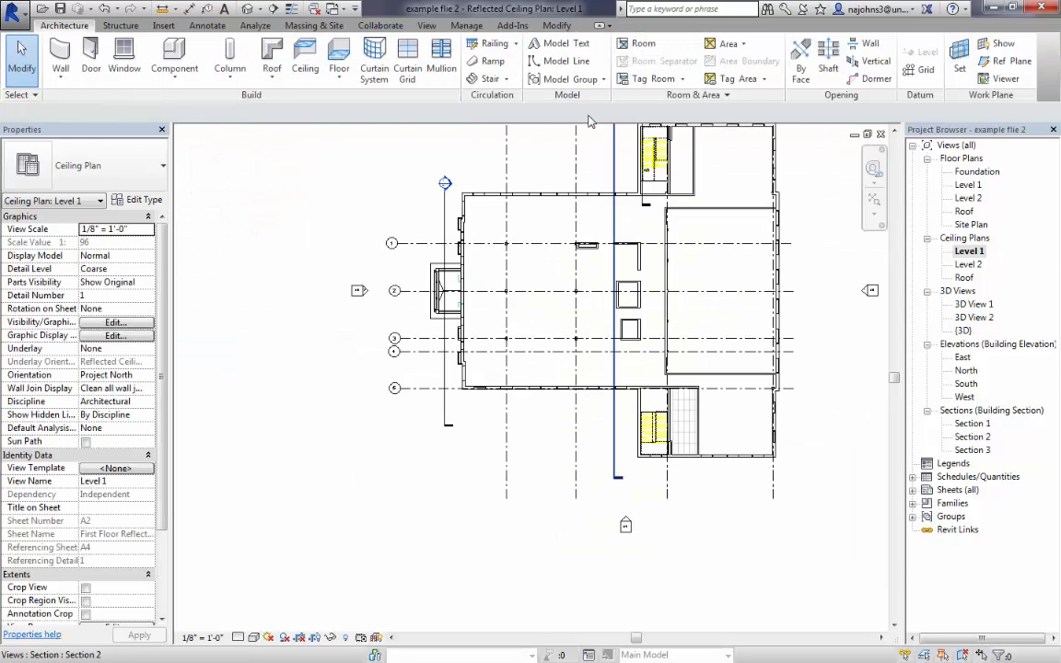
scroll(556, 260, "up", 4)
scroll(477, 544, "up", 2)
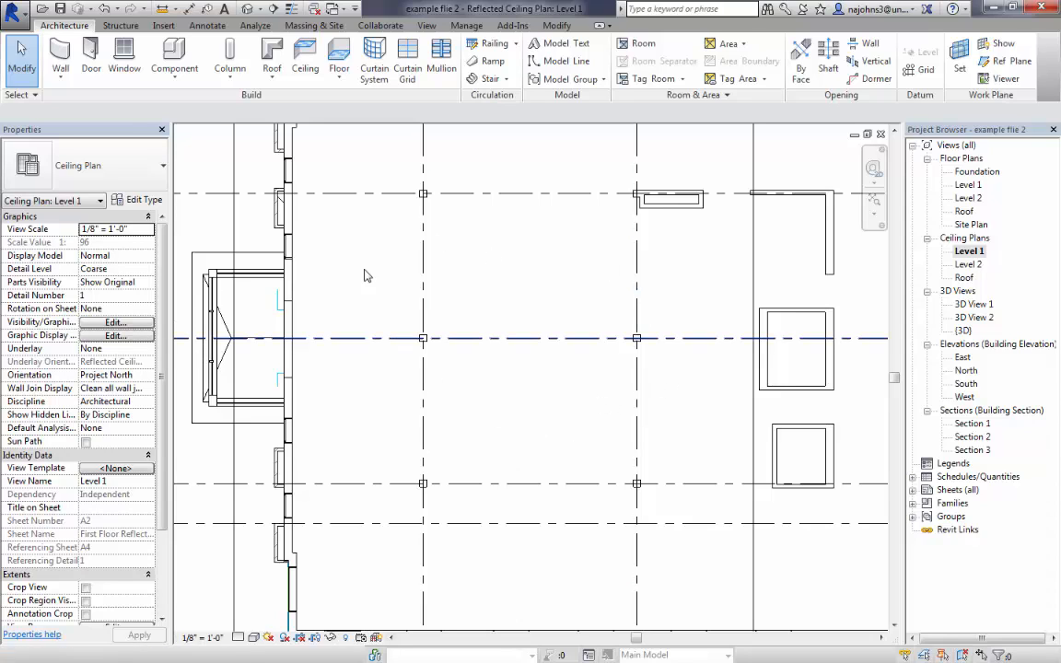
left_click(316, 77)
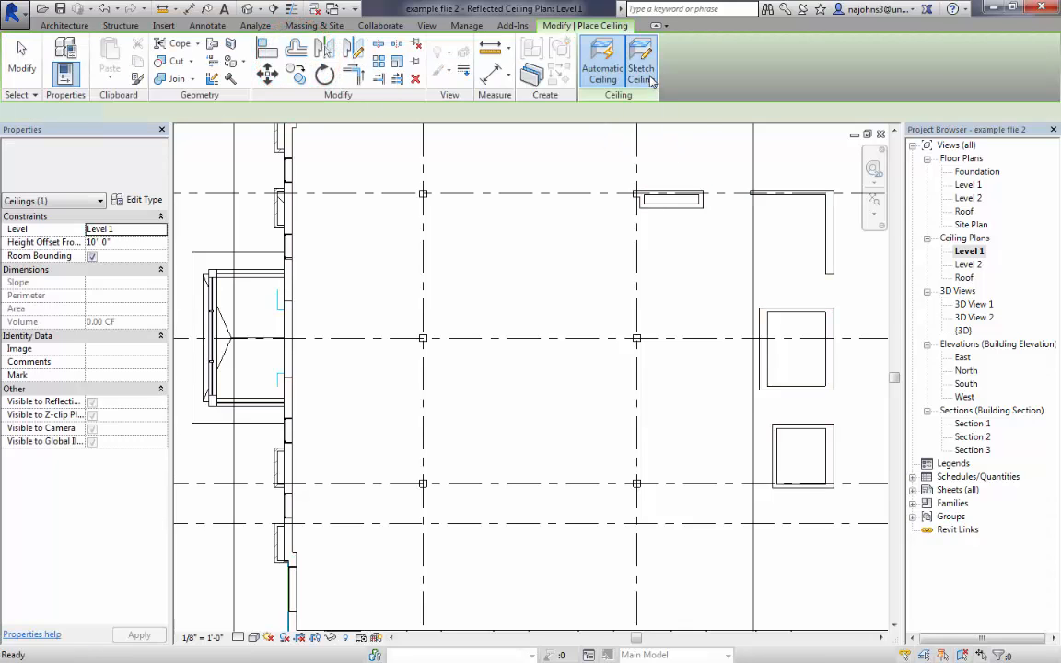
left_click(642, 73)
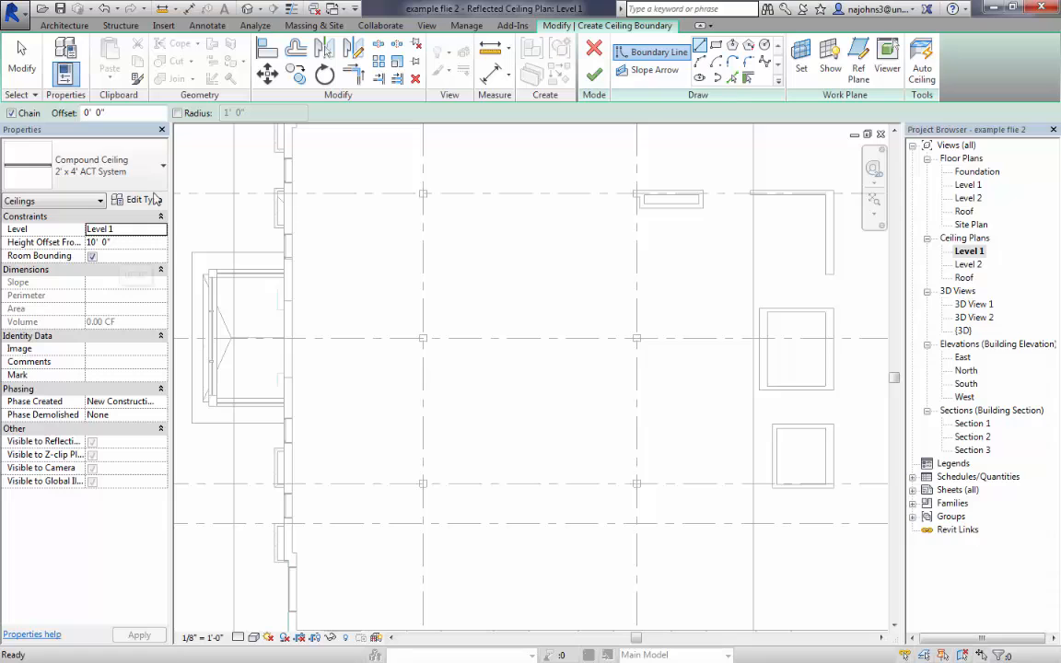
left_click(148, 182)
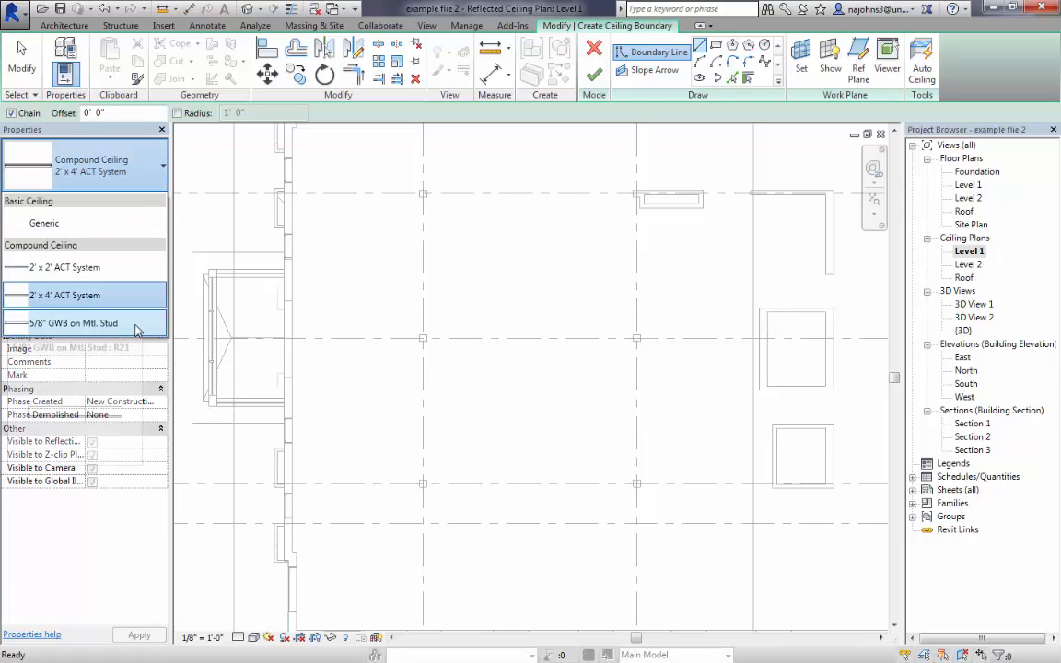
mouse_move(135, 330)
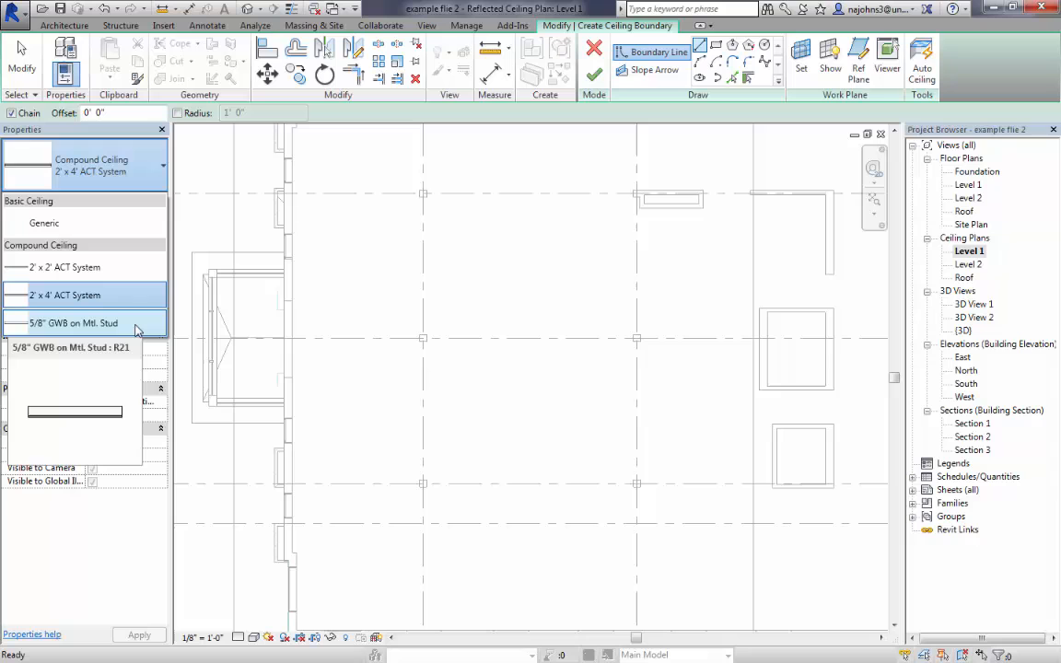
left_click(135, 329)
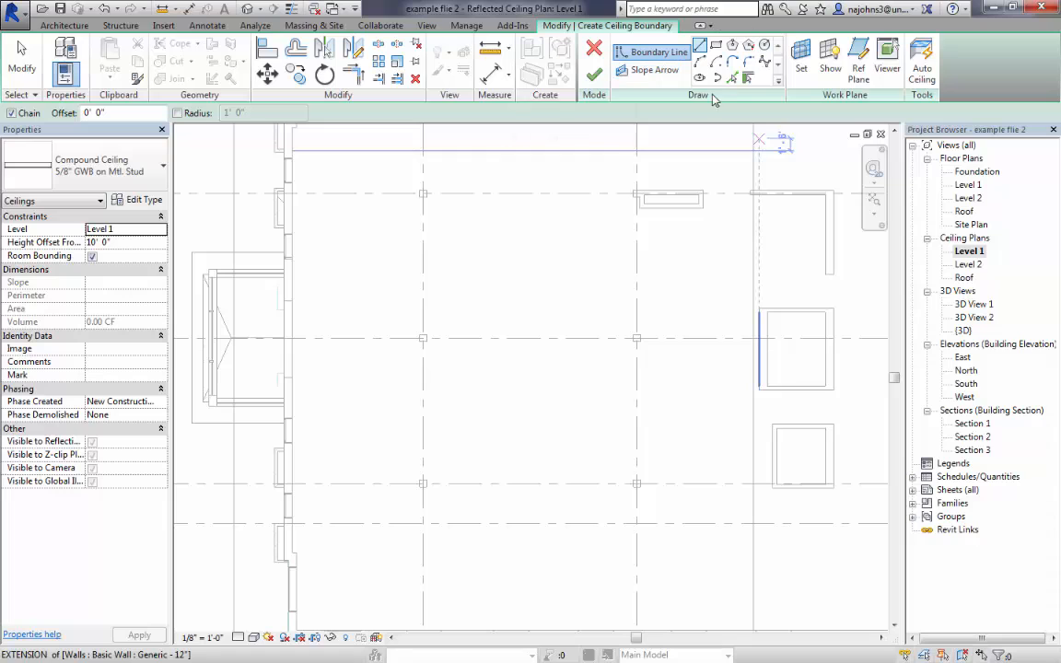
Sketch a circular ceiling boundary with a 7' 0" radius centred on grid 2 between the columns, and finish the ceiling.
left_click(763, 48)
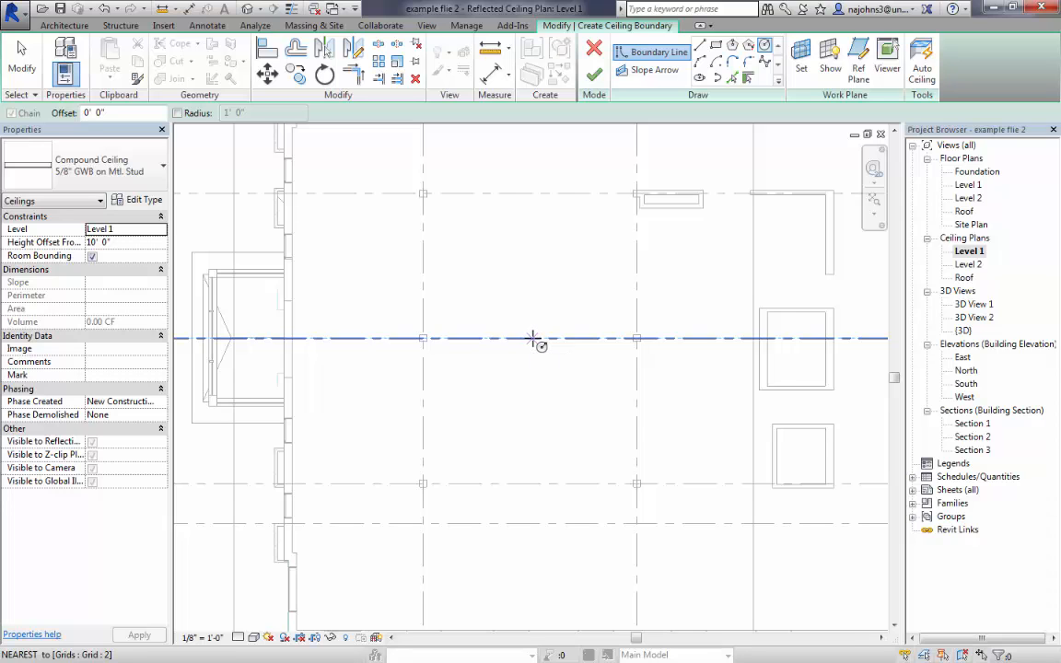
left_click(532, 338)
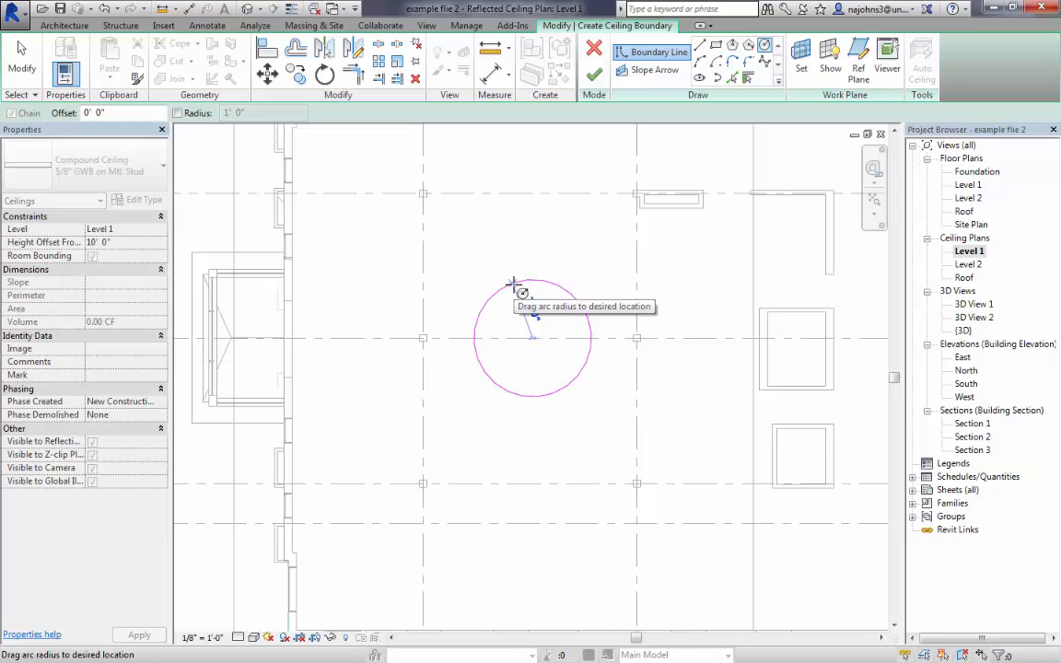
left_click(512, 282)
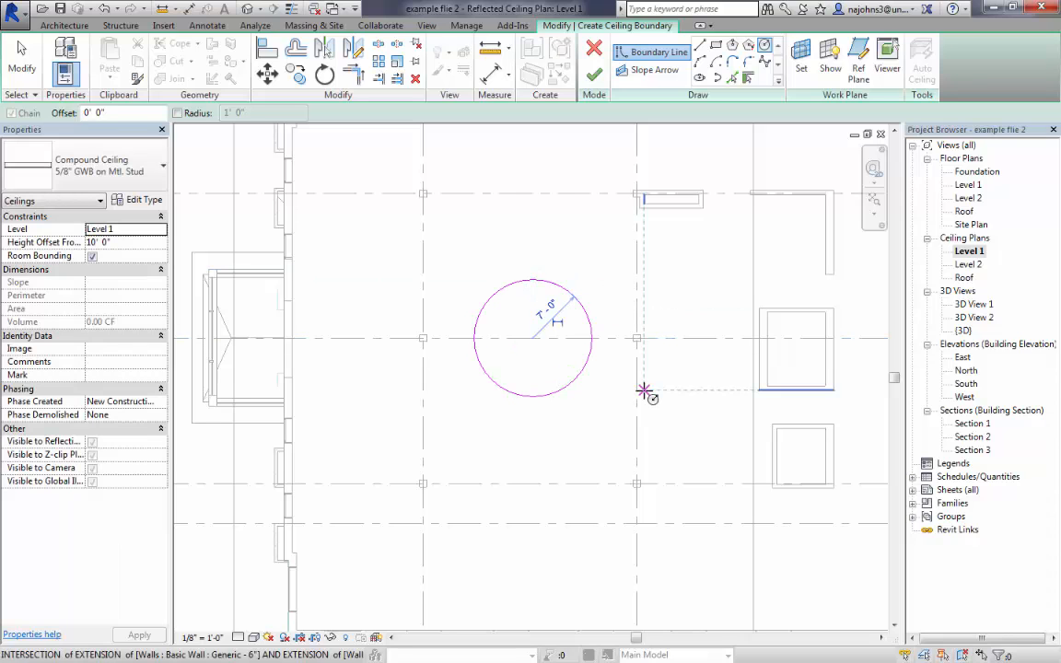
left_click(592, 81)
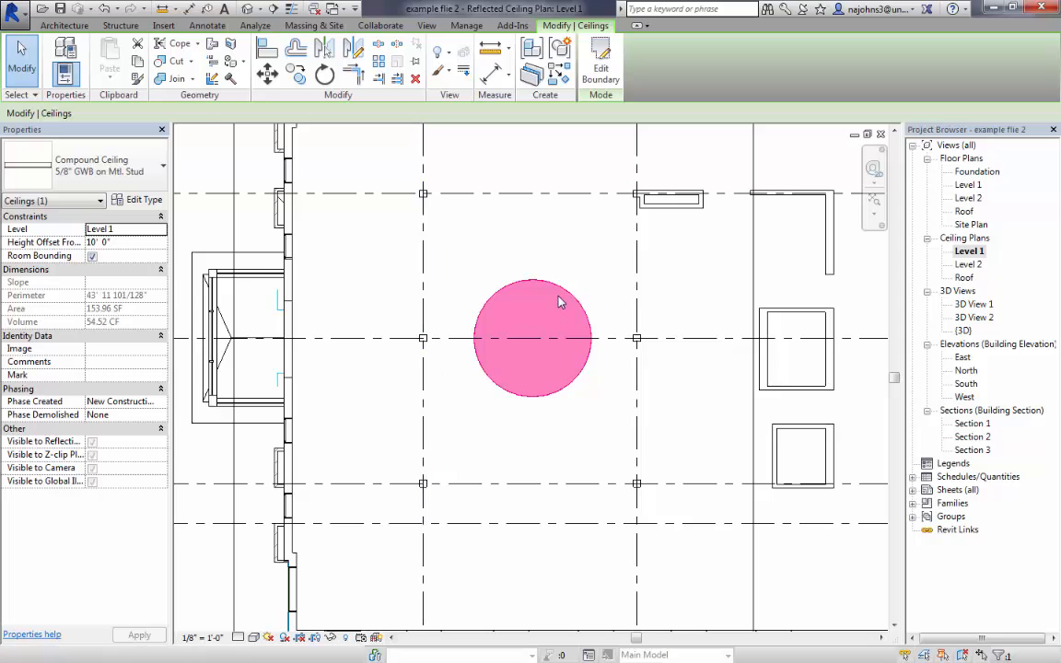
key("Escape")
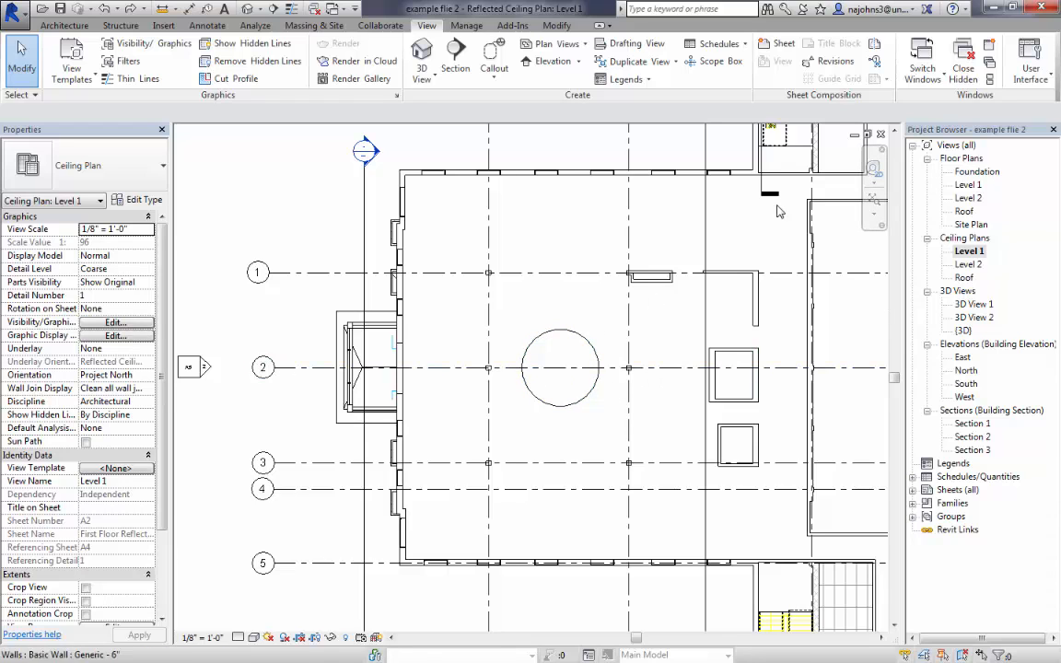
Create a camera view from the Level 1 floor plan, placed near grid 1 and aimed across the hall toward the circular ceiling.
double_click(964, 186)
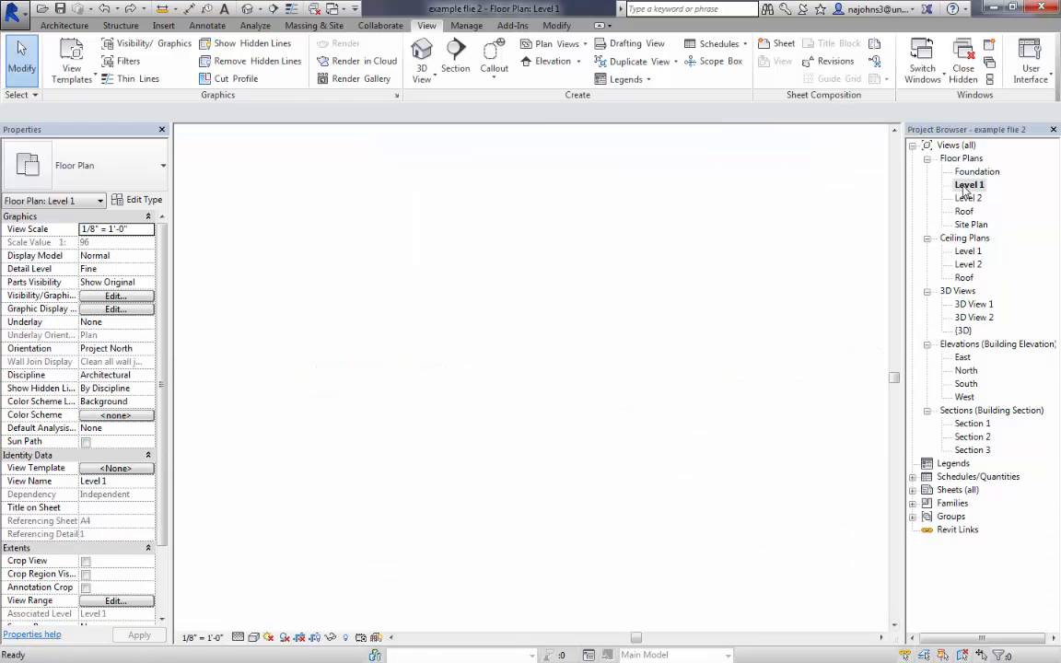
left_click(421, 76)
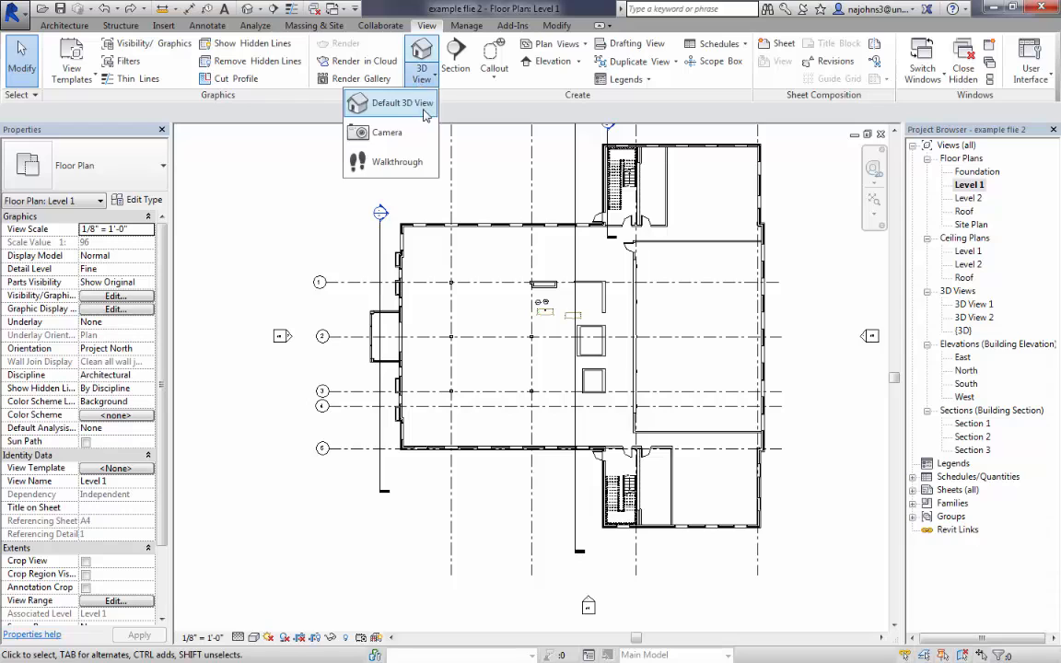
left_click(364, 130)
left_click(516, 281)
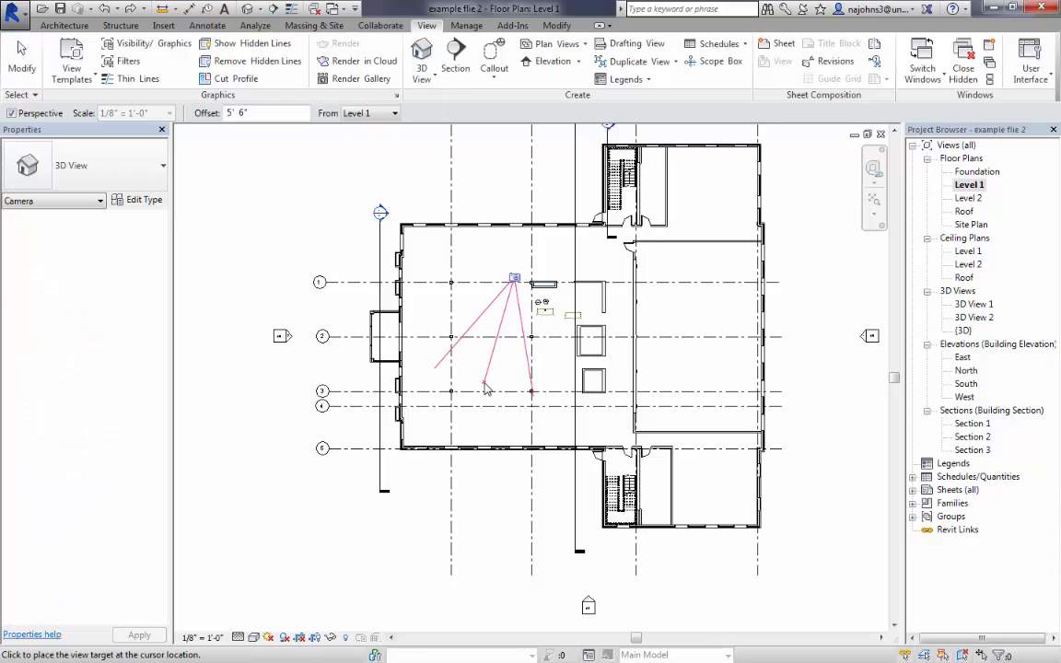
left_click(485, 324)
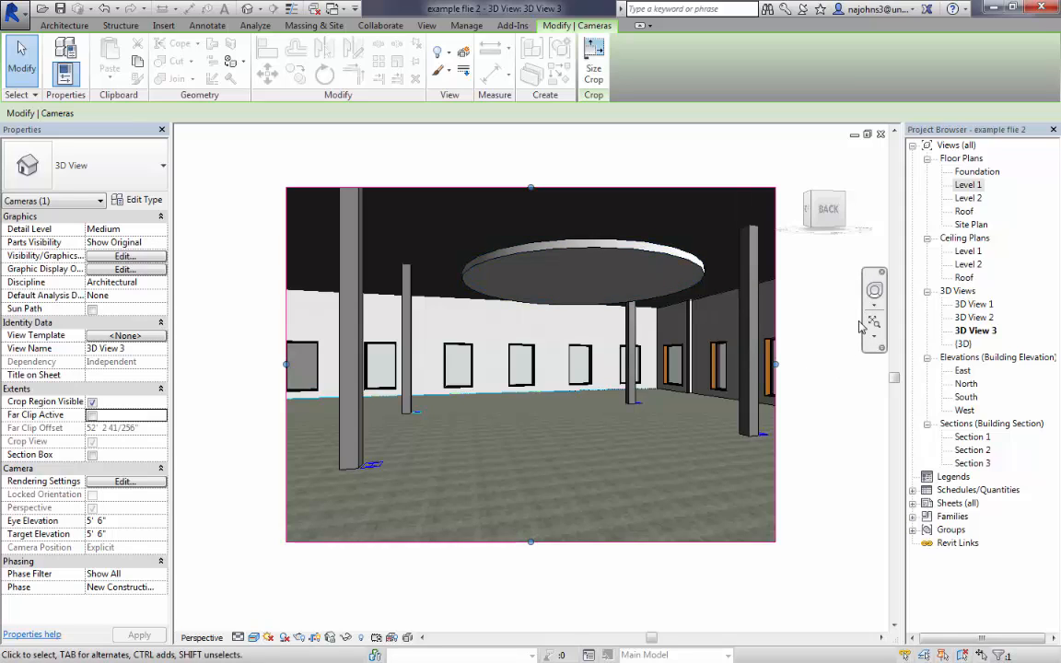
left_click(815, 343)
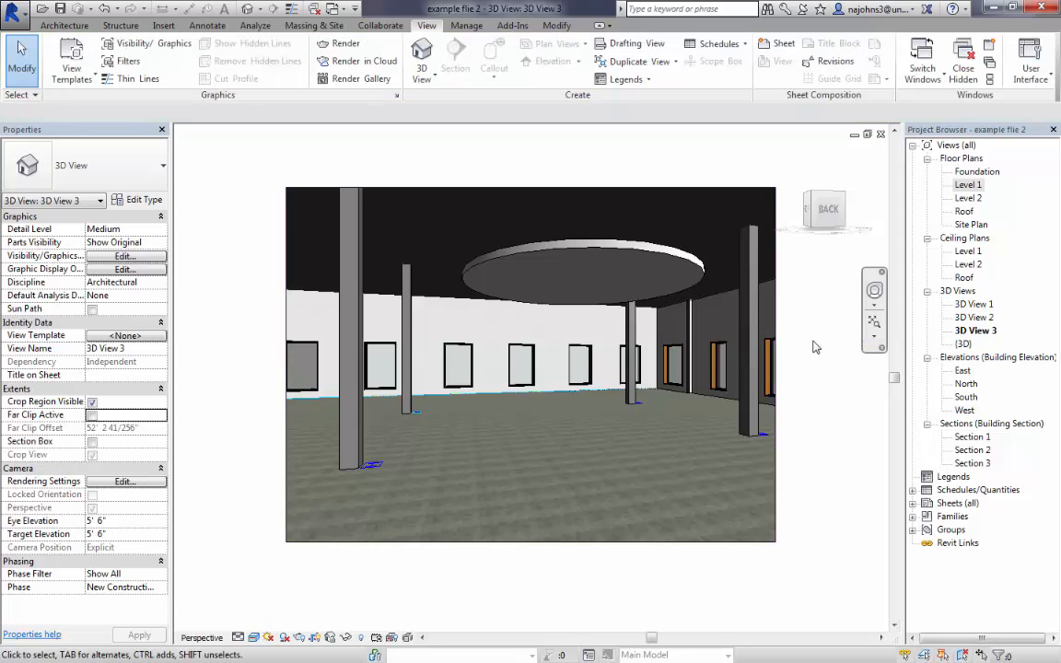
Open the Level 1 reflected ceiling plan at the narrow room with the gridded ceiling beside the lower stairwell.
double_click(973, 251)
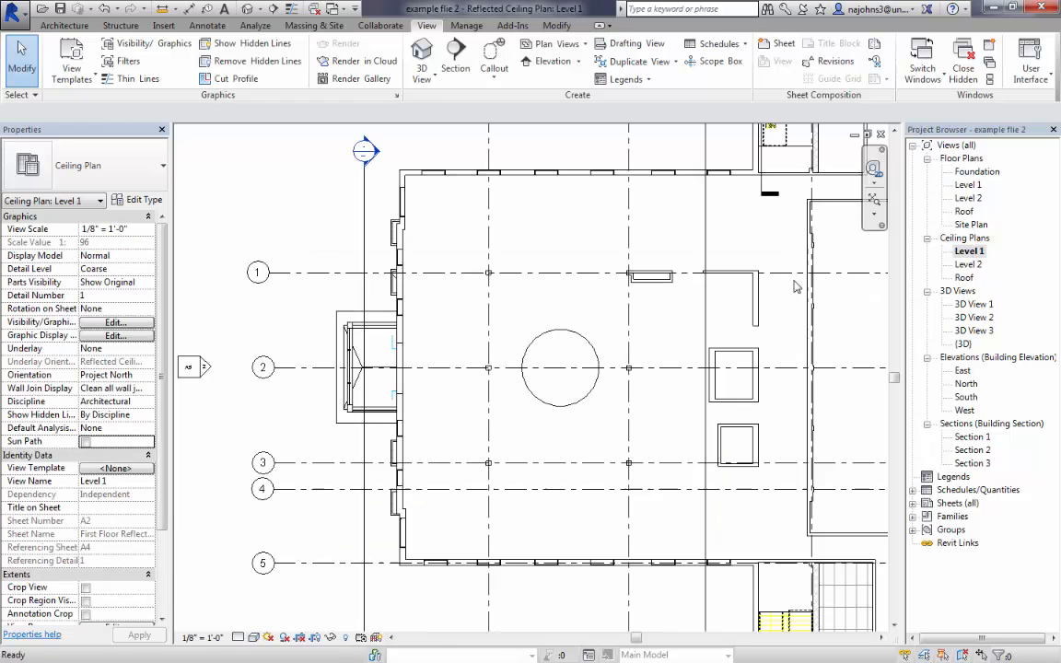
scroll(448, 238, "down", 2)
scroll(681, 410, "up", 3)
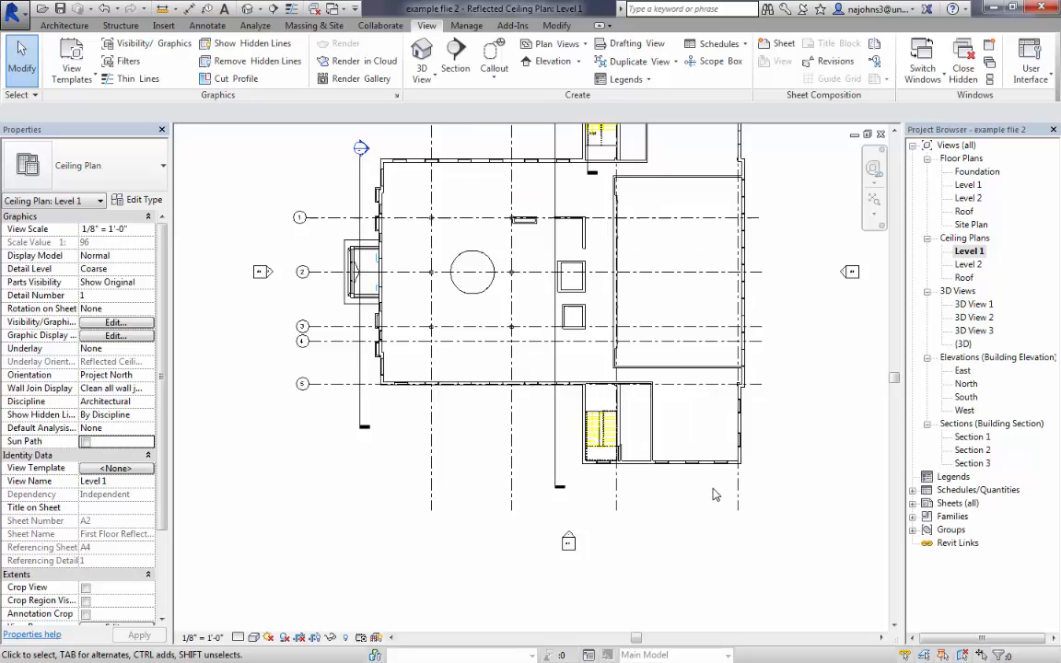
scroll(633, 364, "up", 1)
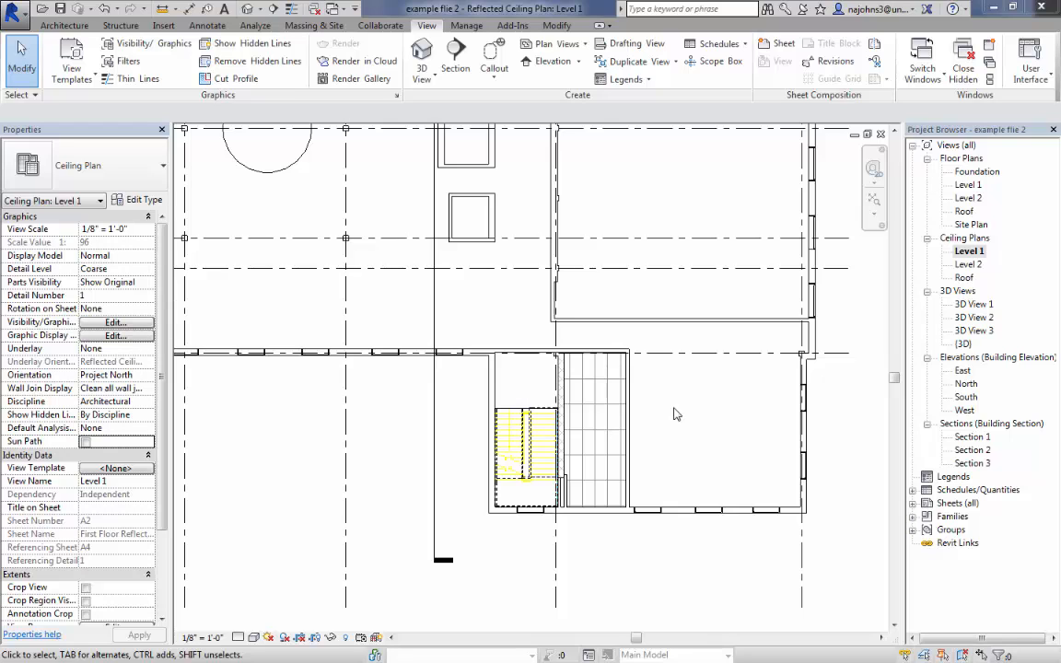
Start placing a component and look through the loaded family types for ceiling light fixtures.
left_click(63, 25)
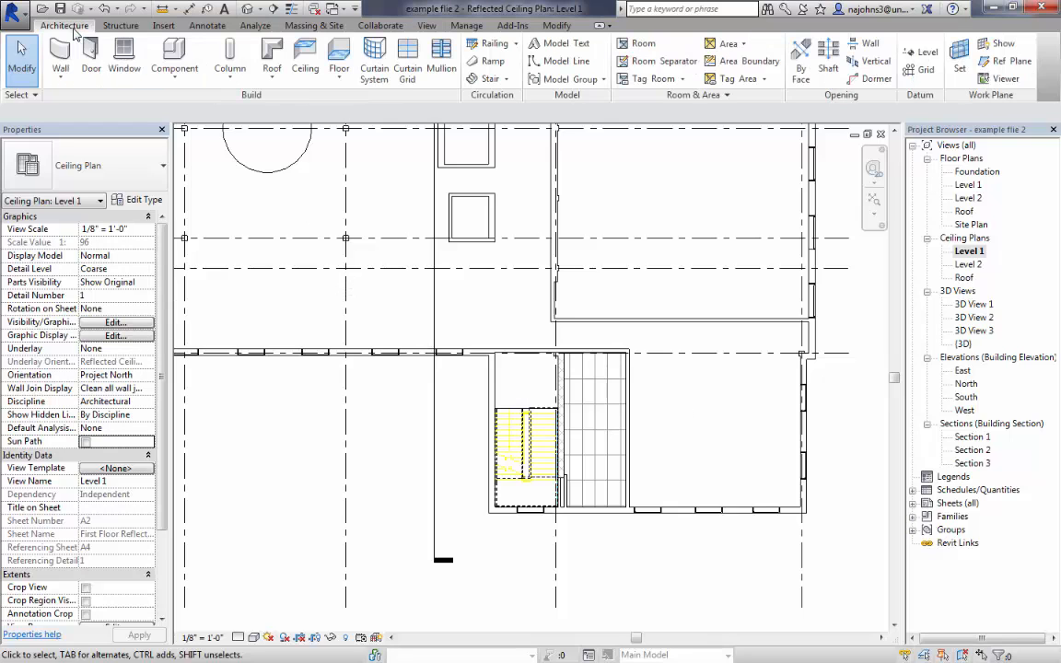
left_click(174, 57)
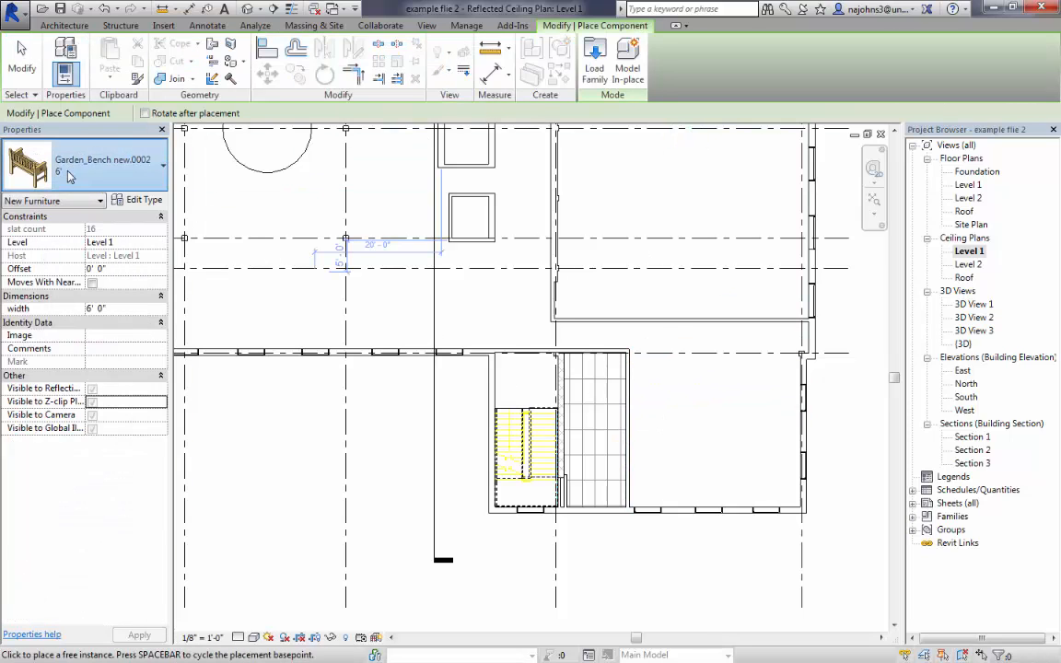
left_click(108, 165)
scroll(153, 373, "up", 8)
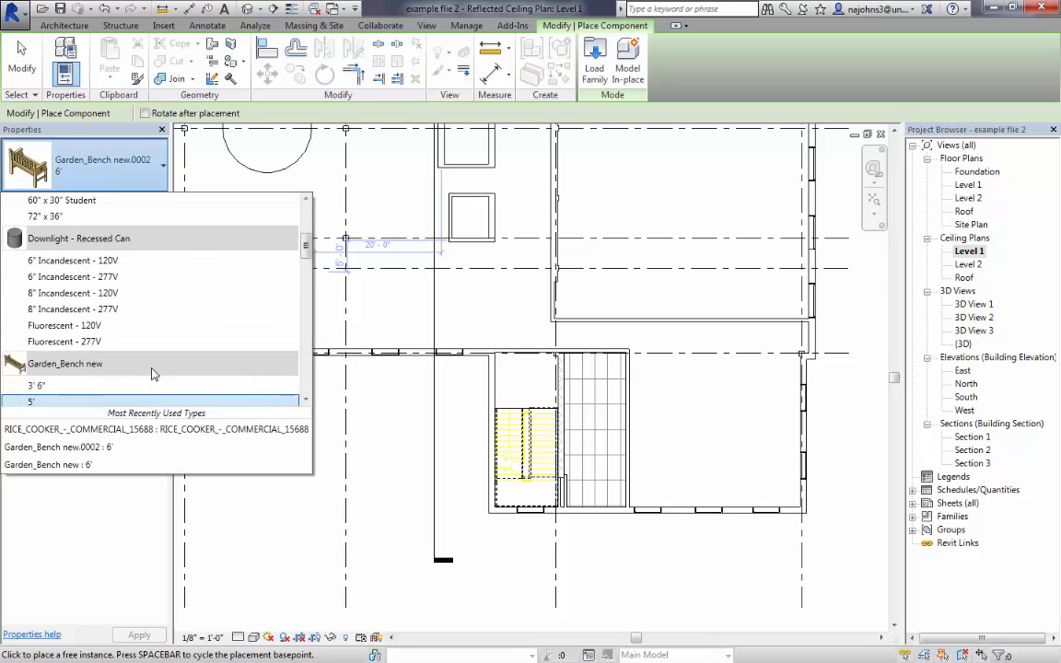
scroll(153, 373, "up", 1)
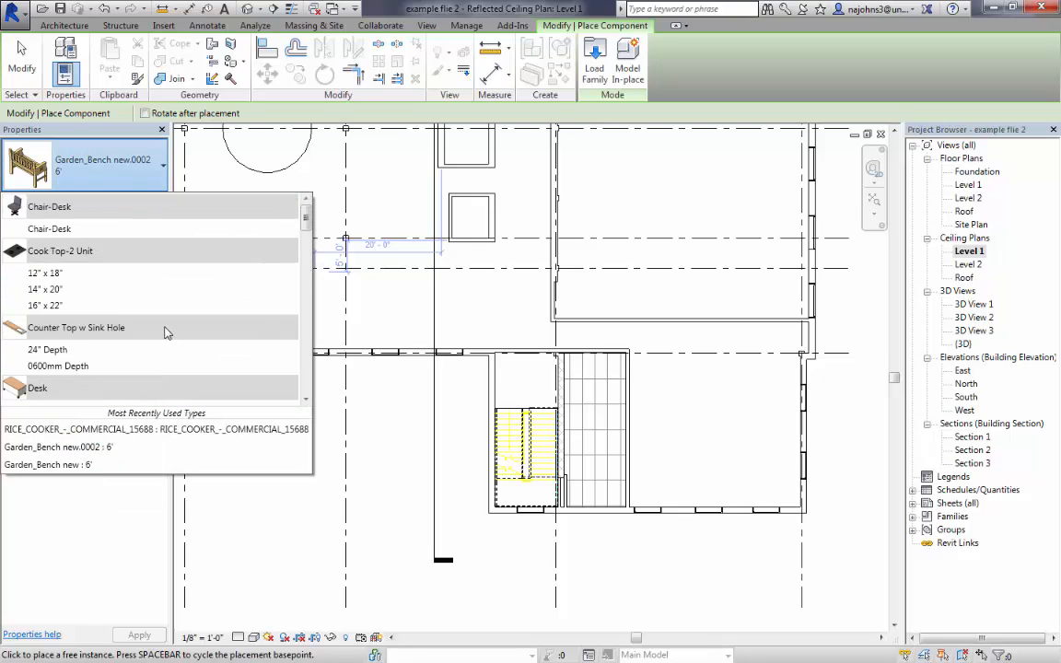
scroll(165, 333, "down", 10)
scroll(166, 334, "down", 12)
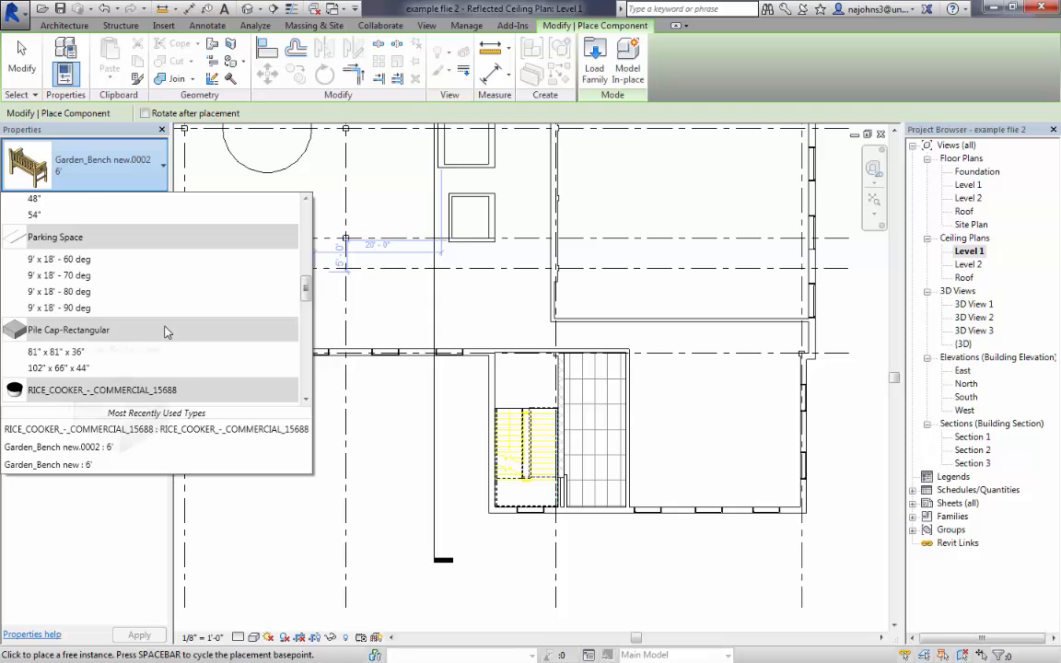
scroll(166, 331, "down", 6)
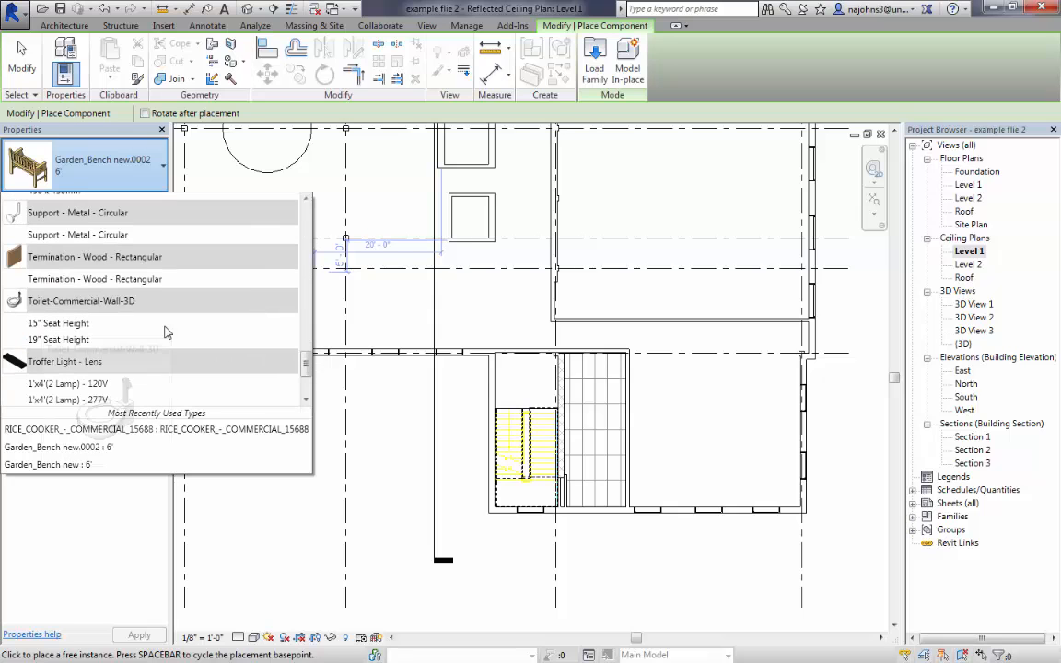
scroll(221, 309, "down", 1)
scroll(228, 309, "down", 1)
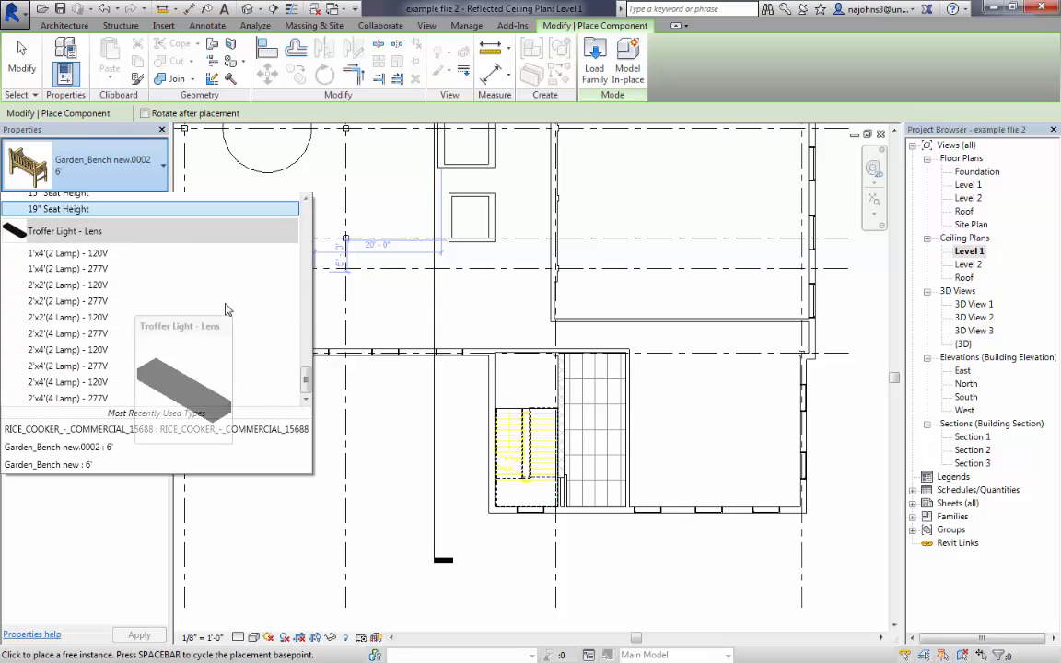
scroll(88, 349, "up", 3)
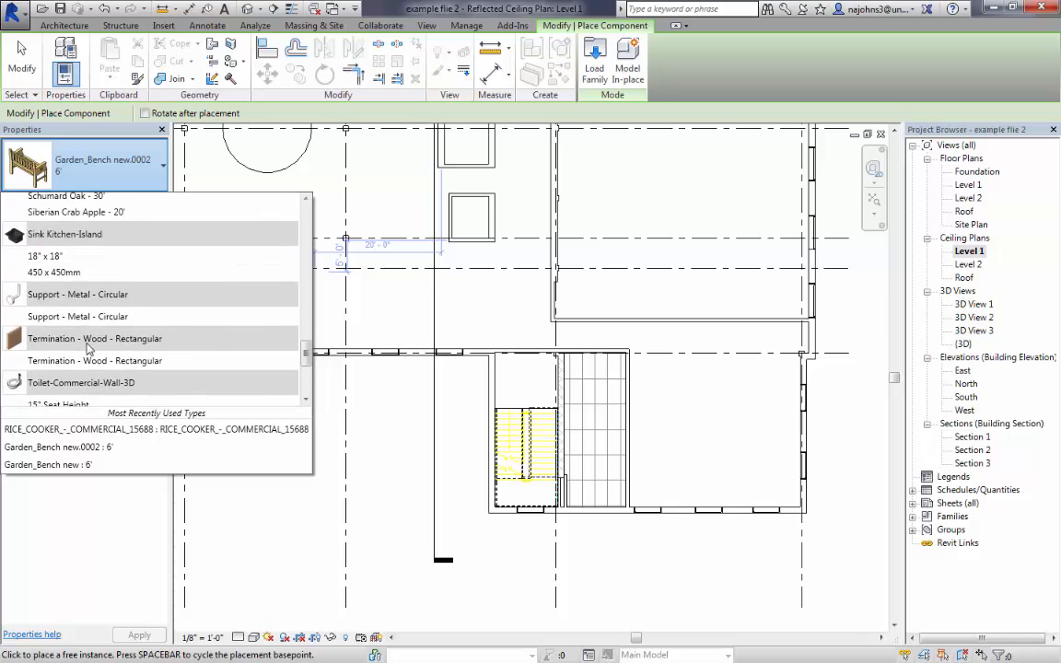
scroll(88, 349, "up", 5)
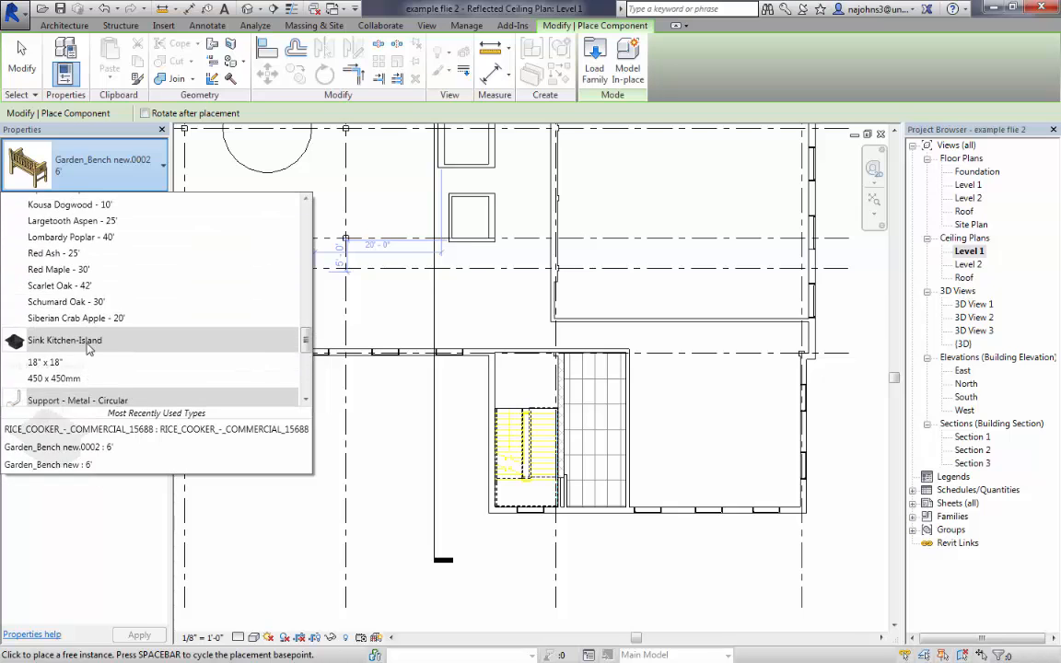
Load the Troffer Light - 2x4 Parabolic family from the Internal folder of the US Imperial architectural lighting library.
left_click(596, 66)
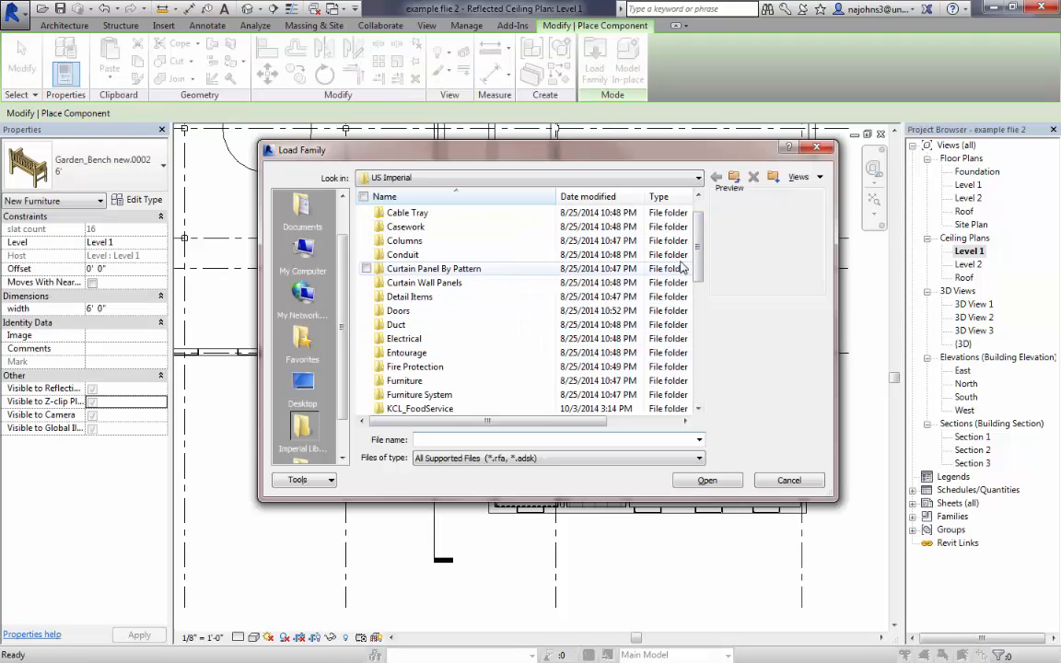
scroll(700, 296, "down", 3)
scroll(700, 297, "down", 1)
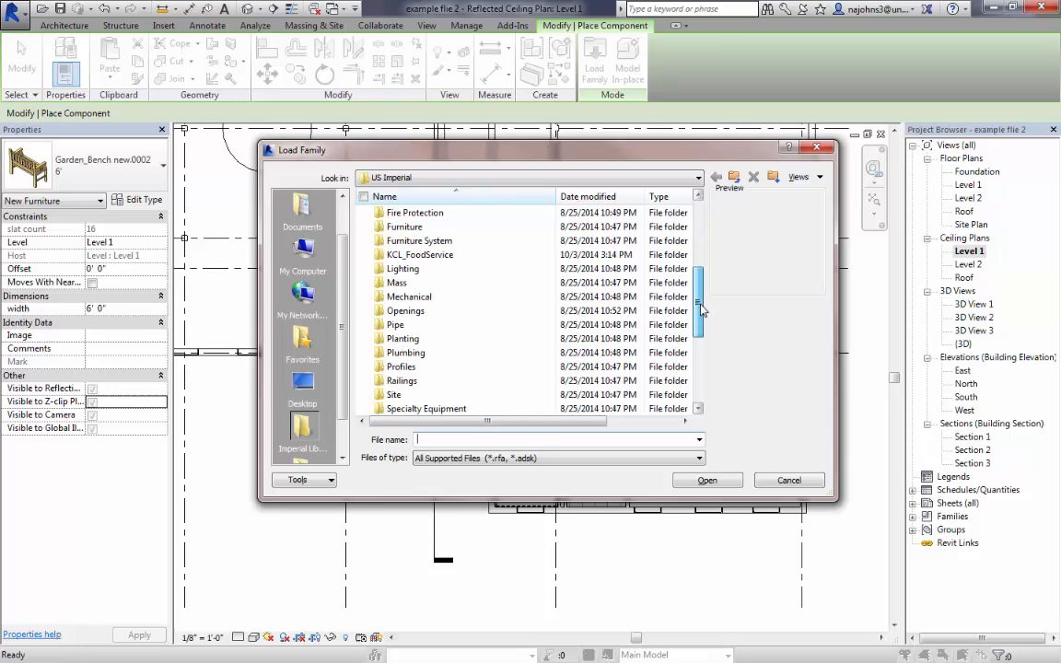
double_click(439, 274)
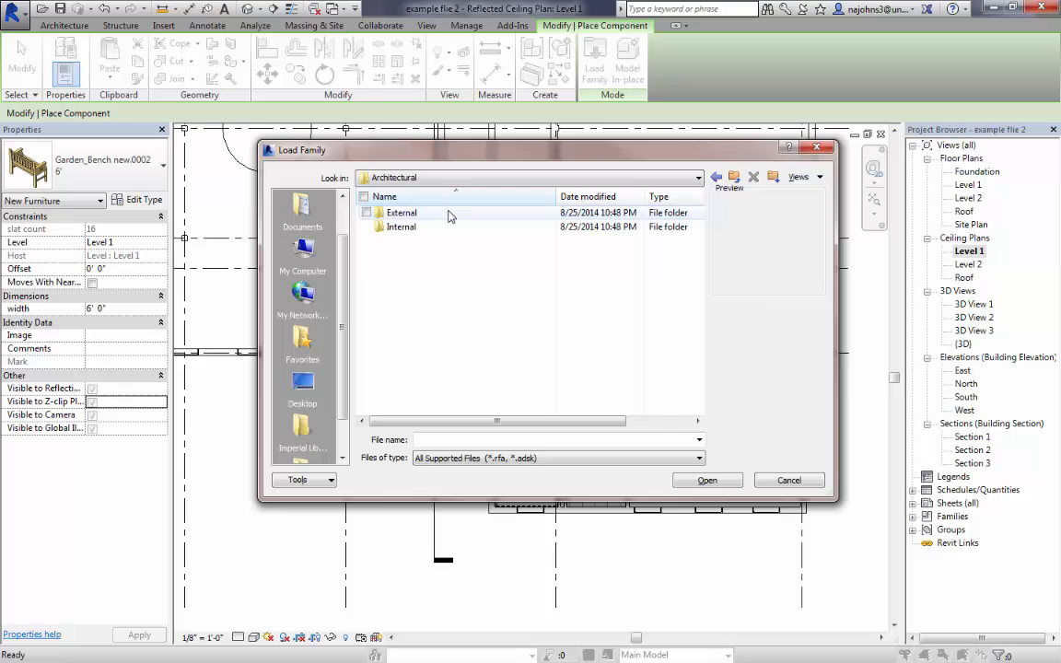
double_click(445, 228)
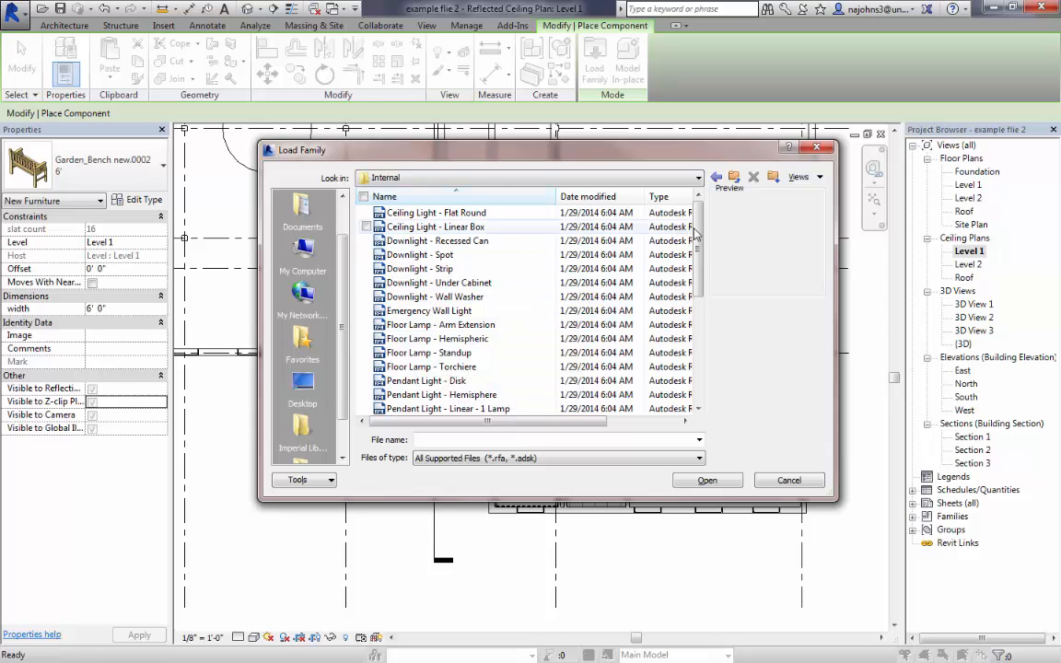
left_click_drag(699, 237, 706, 348)
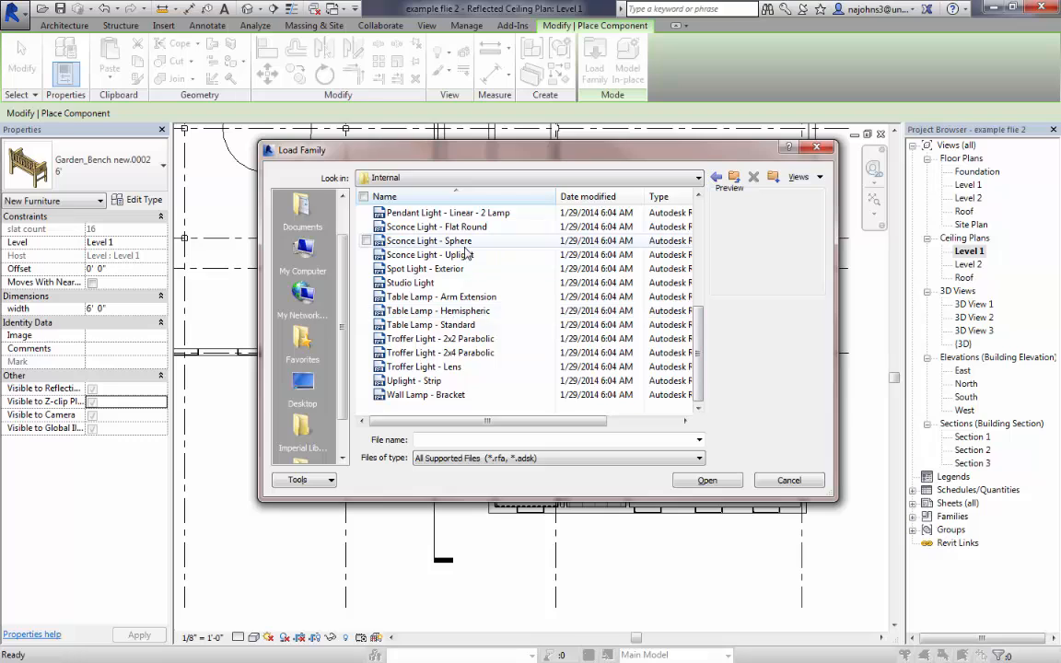
left_click(478, 359)
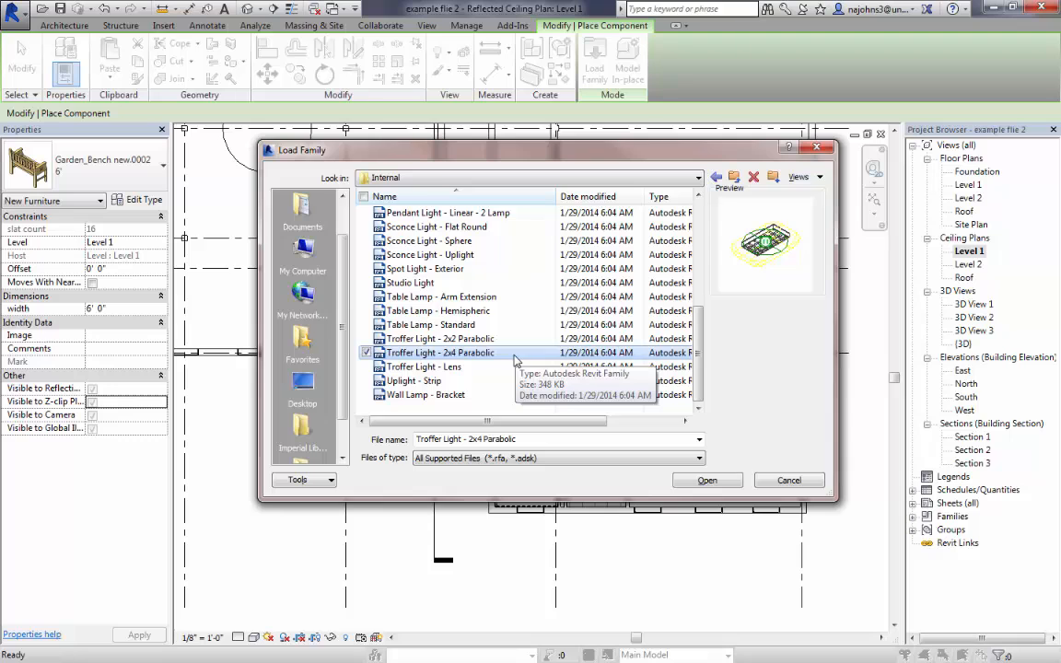
scroll(515, 359, "up", 2)
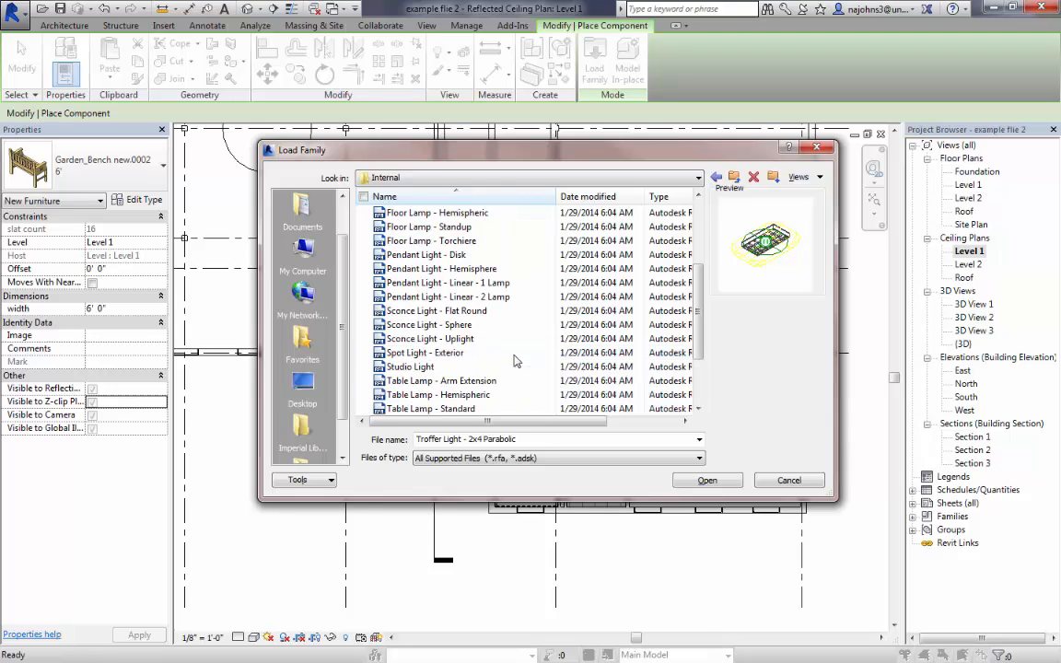
scroll(516, 359, "down", 2)
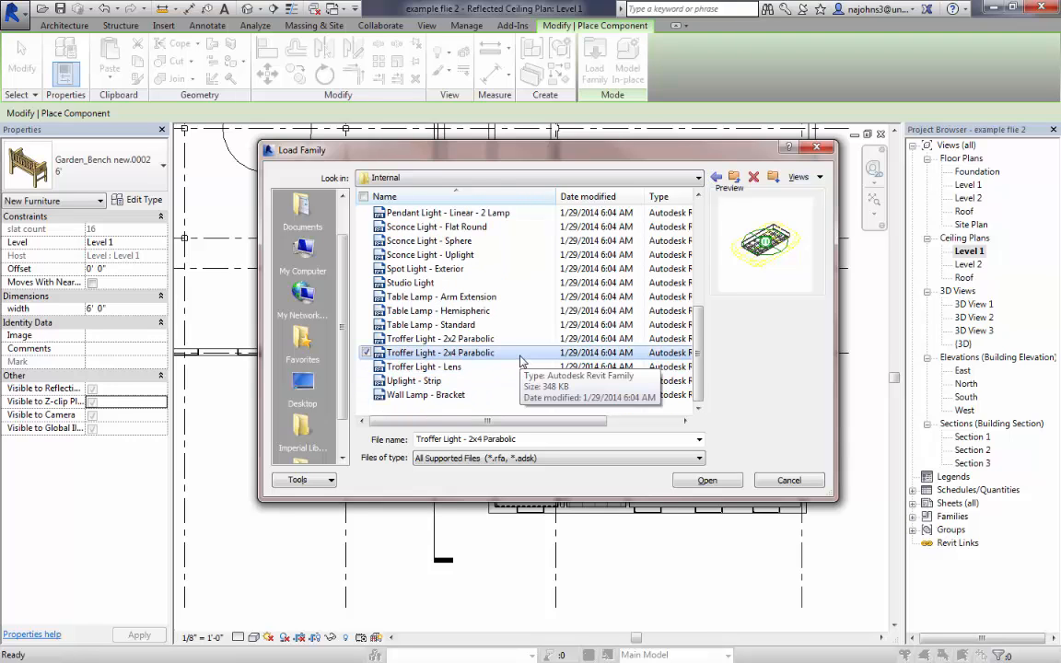
left_click(716, 485)
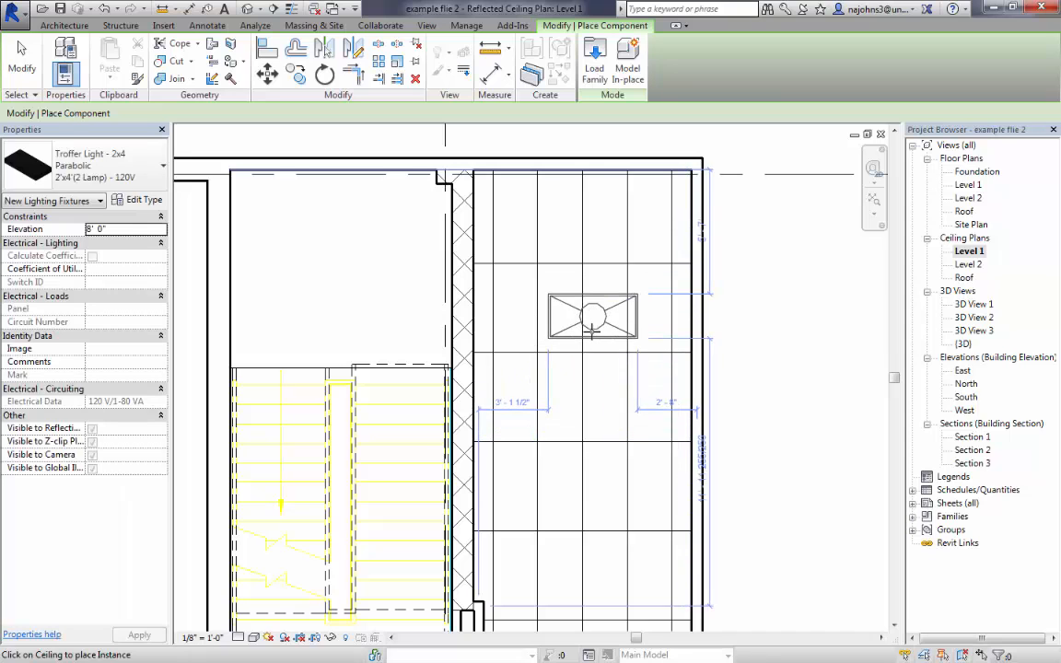
Place one 2'x4'(2 Lamp) - 120V troffer light on the narrow room's gridded ceiling and rotate it 90 degrees.
left_click(605, 300)
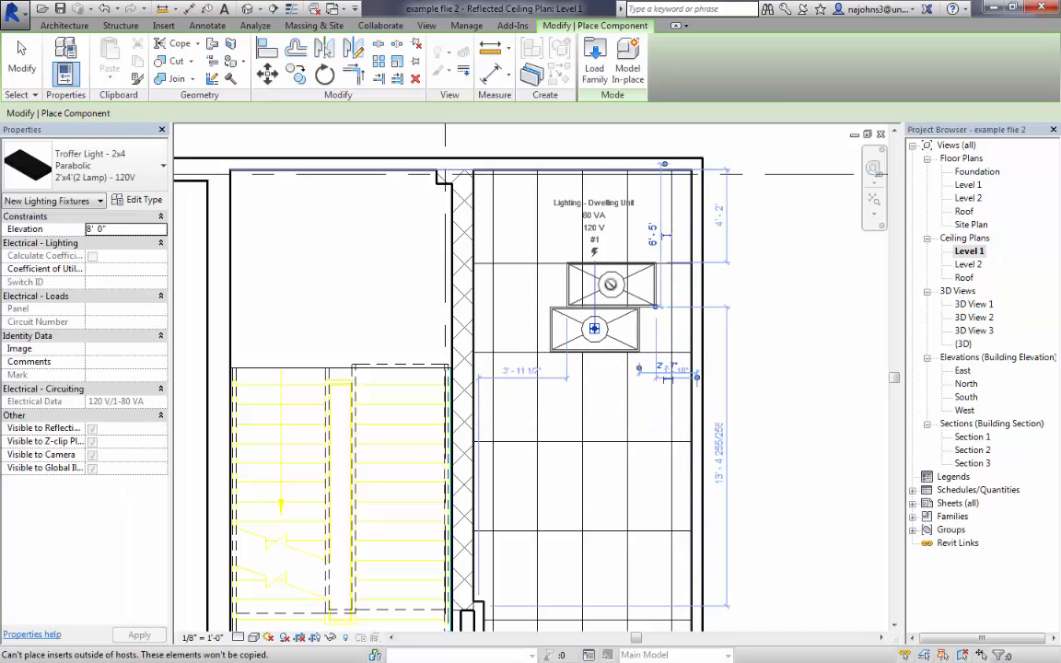
key("Escape")
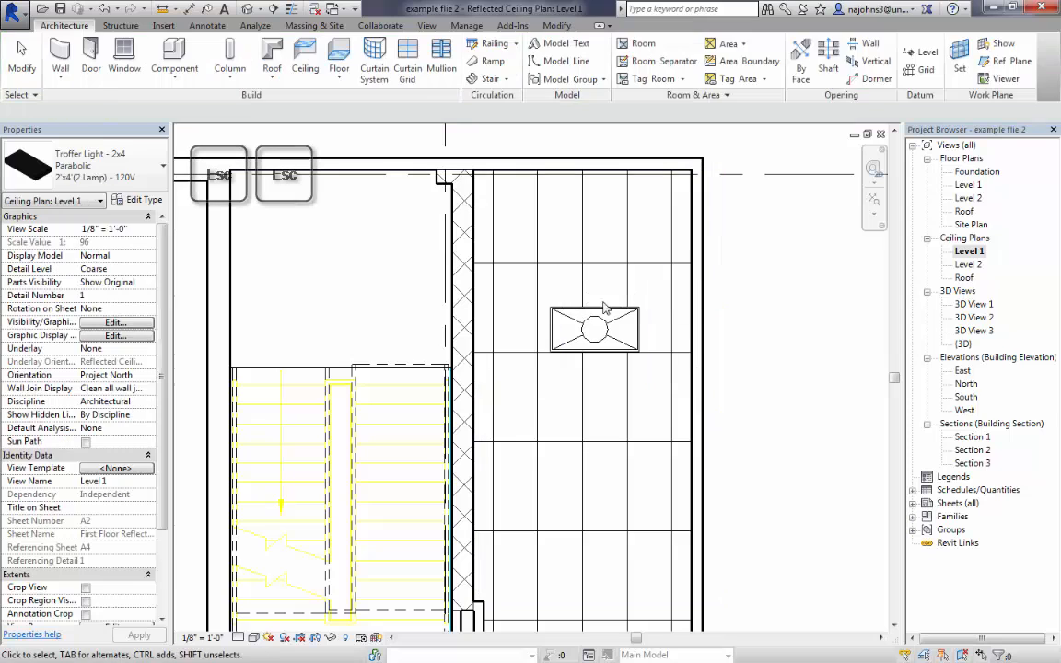
left_click(594, 328)
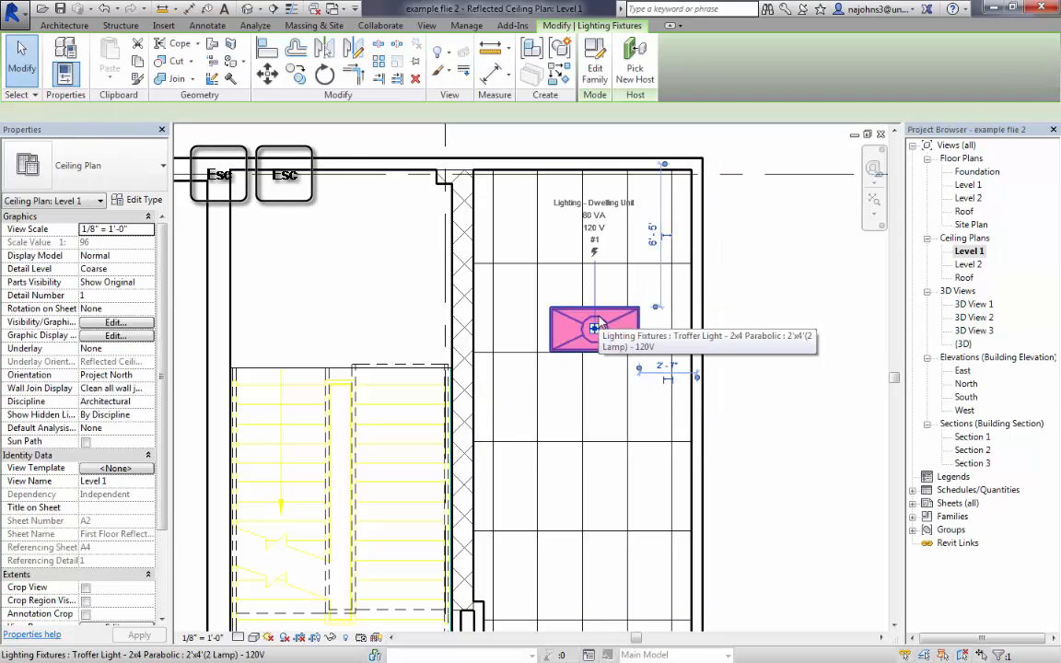
left_click(325, 74)
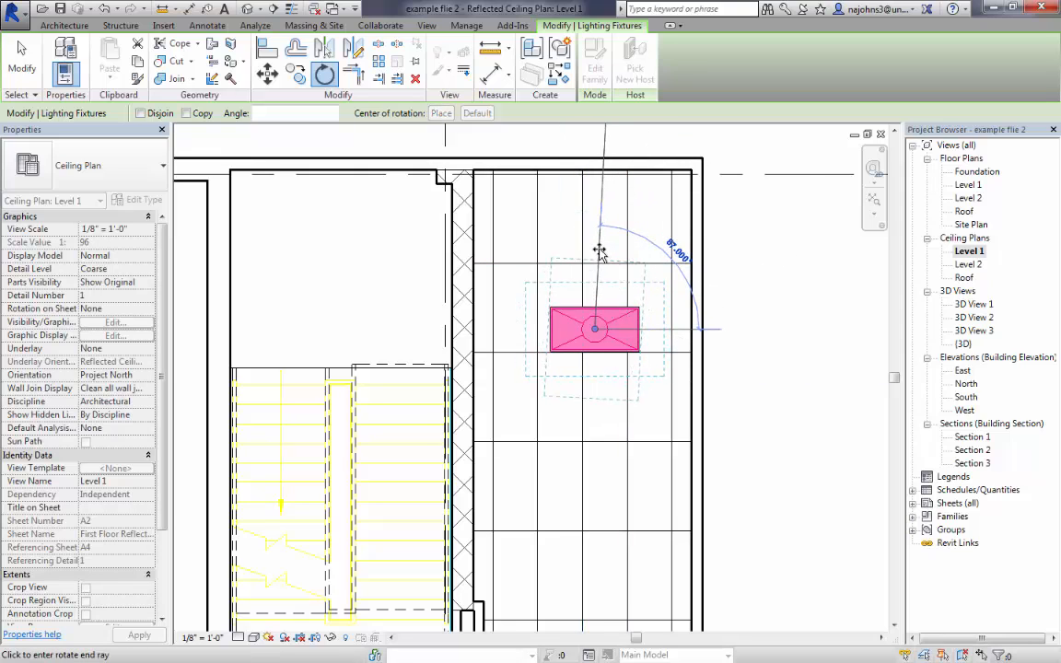
left_click(600, 248)
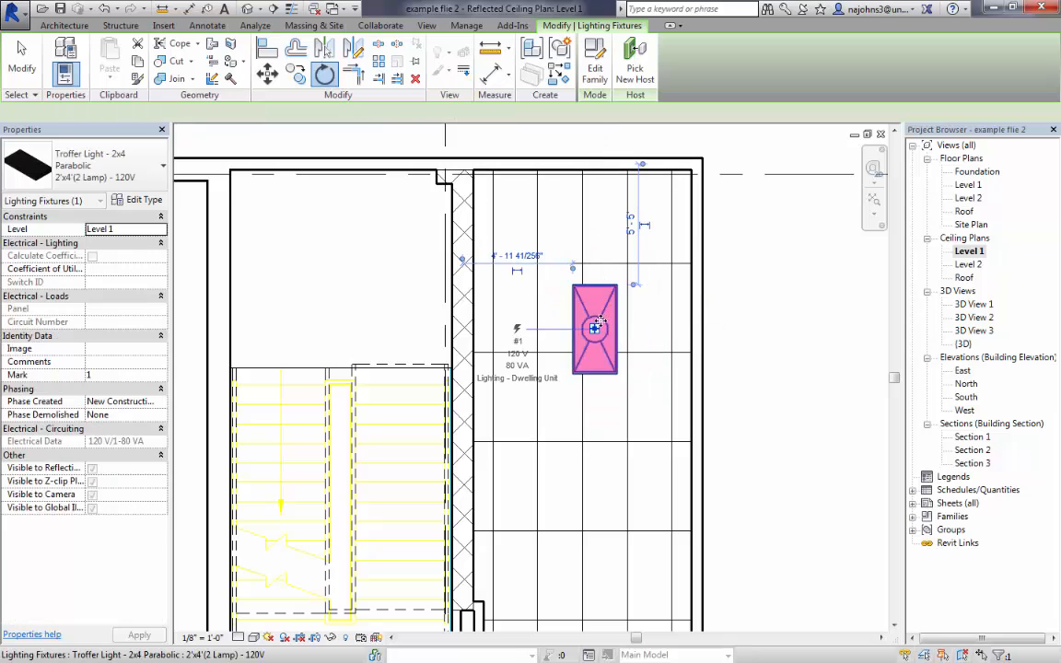
Move the troffer light into a full grid cell in the ceiling's second row and align its edges with the grid lines.
left_click_drag(630, 270, 606, 308)
key("Escape")
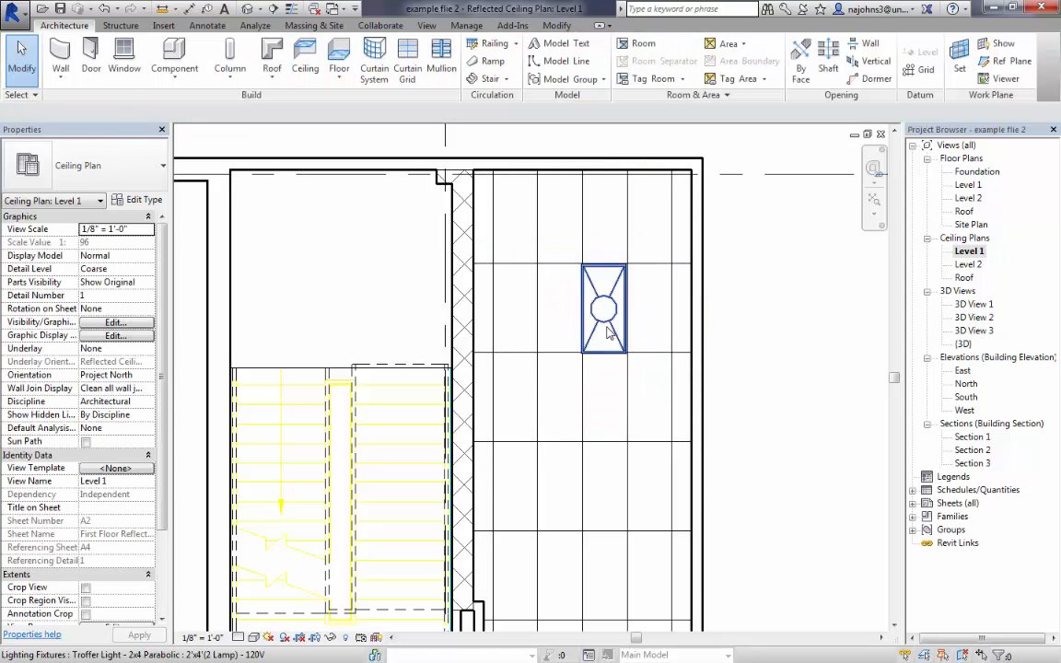
left_click(619, 348)
scroll(619, 350, "up", 3)
scroll(617, 382, "up", 2)
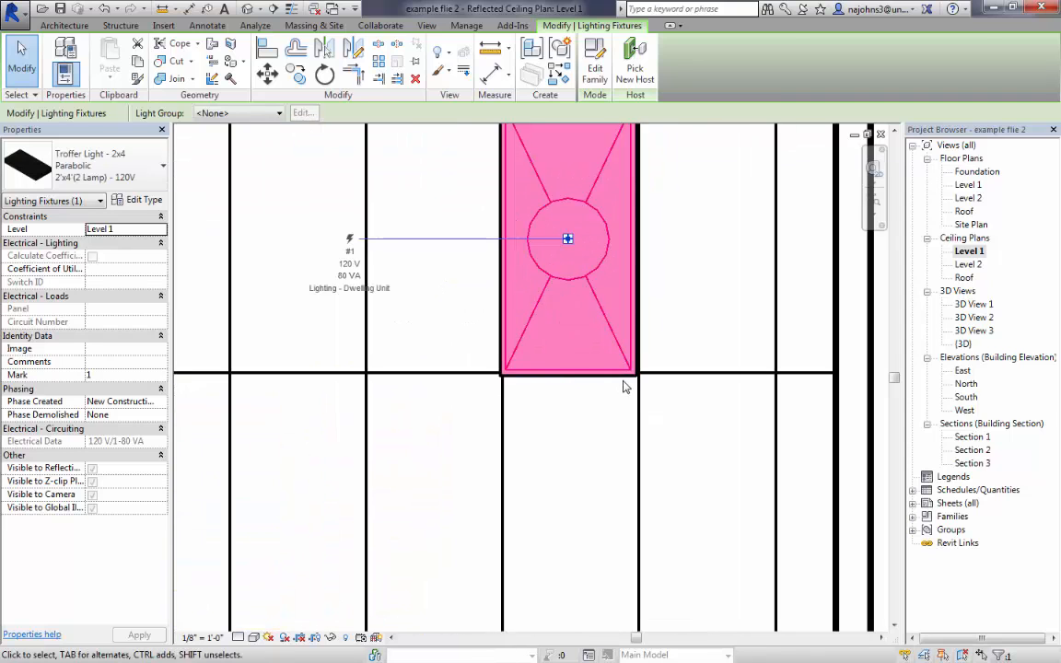
key("Escape")
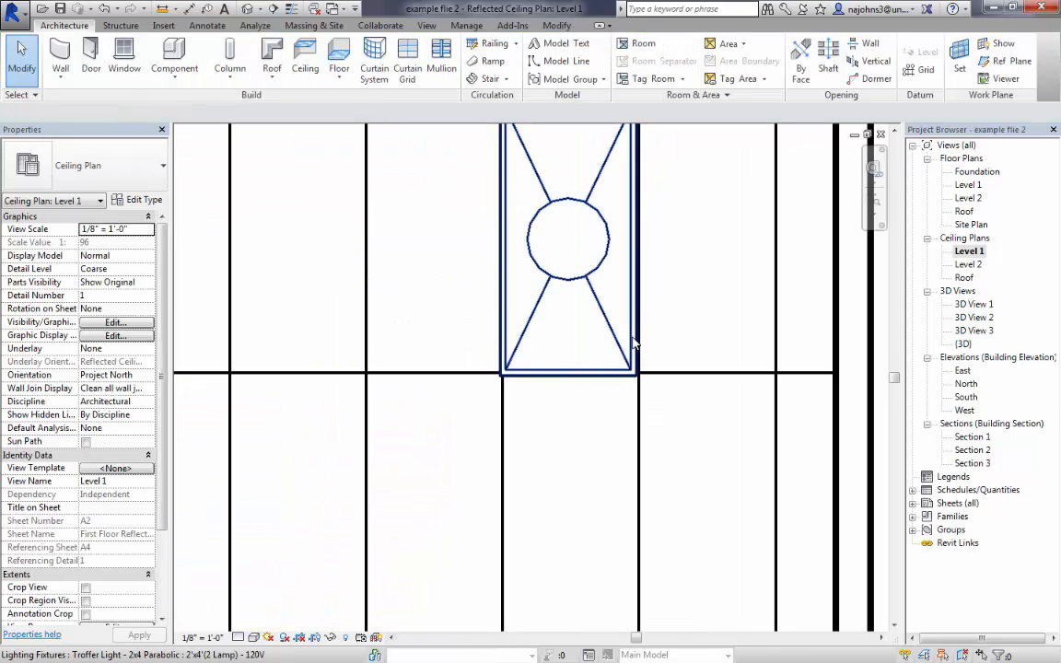
left_click(633, 344)
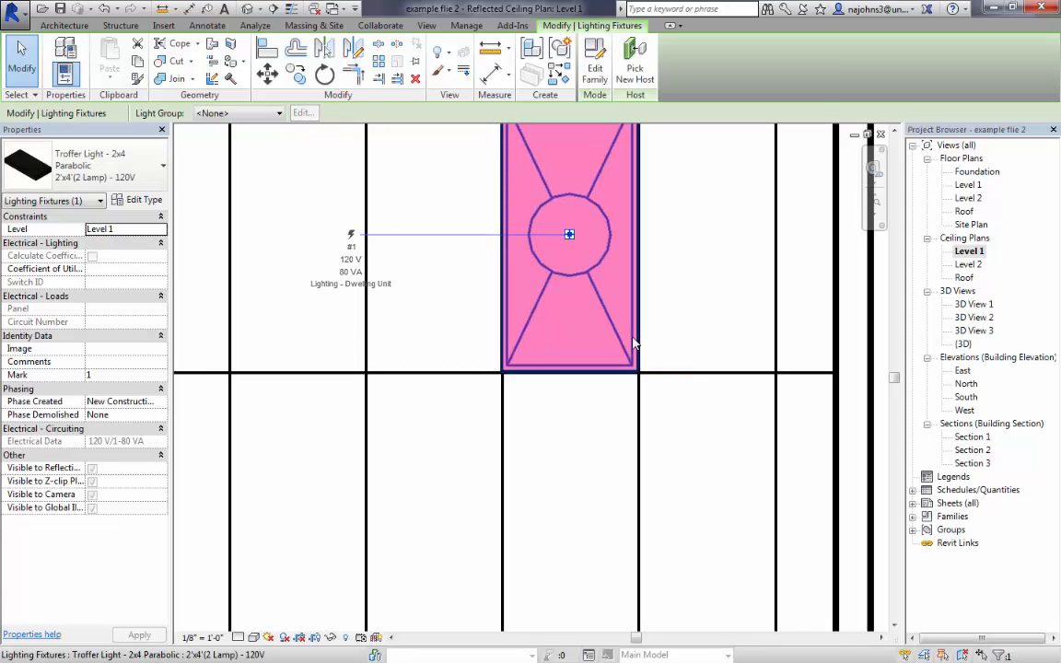
scroll(626, 334, "up", 2)
scroll(620, 336, "down", 4)
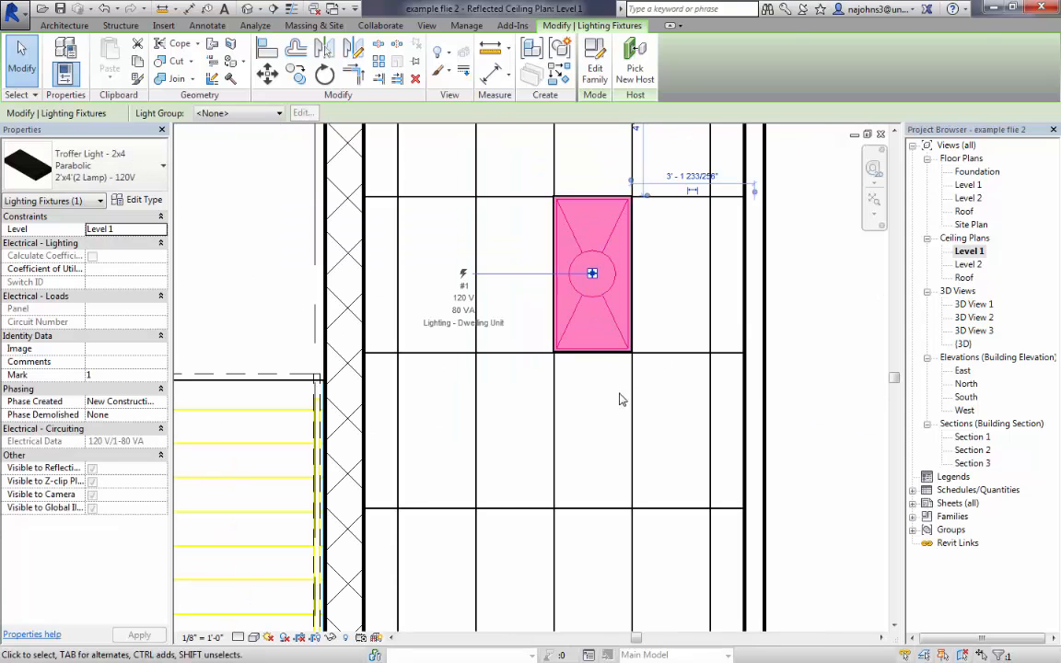
key("Escape")
Copy the troffer light 8' 0" straight down the plan from its grid corner, leaving one empty ceiling panel between the fixtures.
scroll(601, 403, "down", 3)
left_click(599, 340)
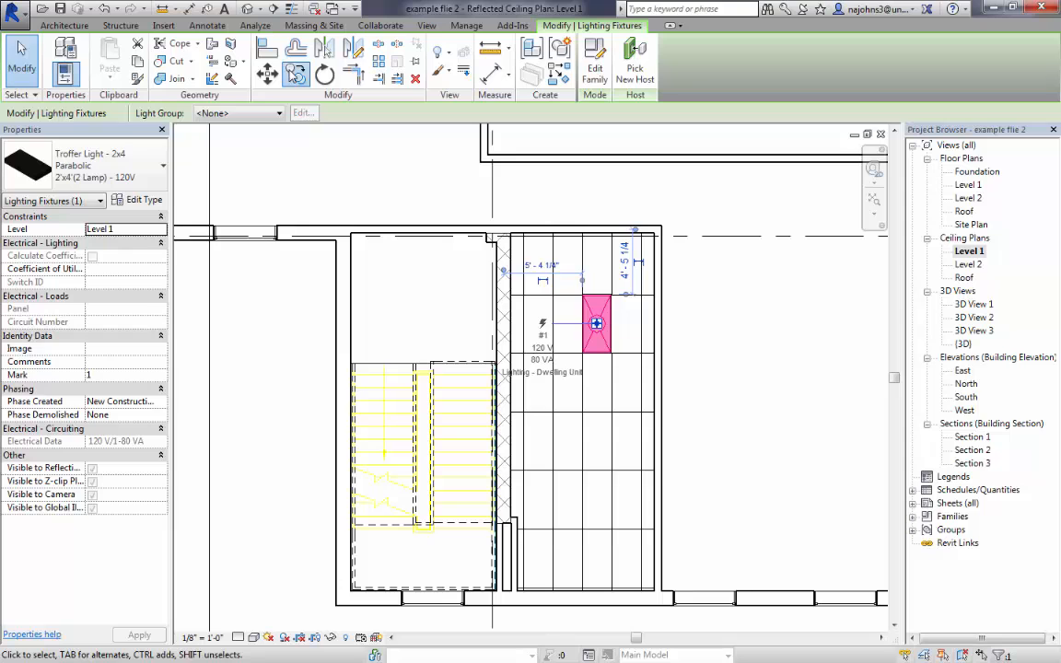
left_click(295, 74)
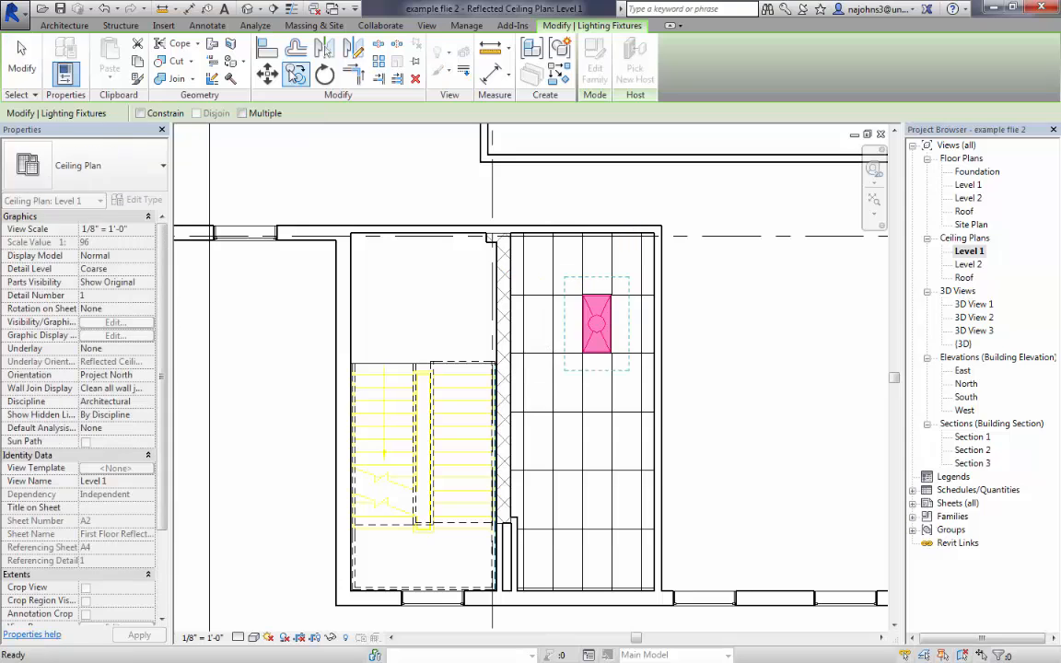
left_click(584, 296)
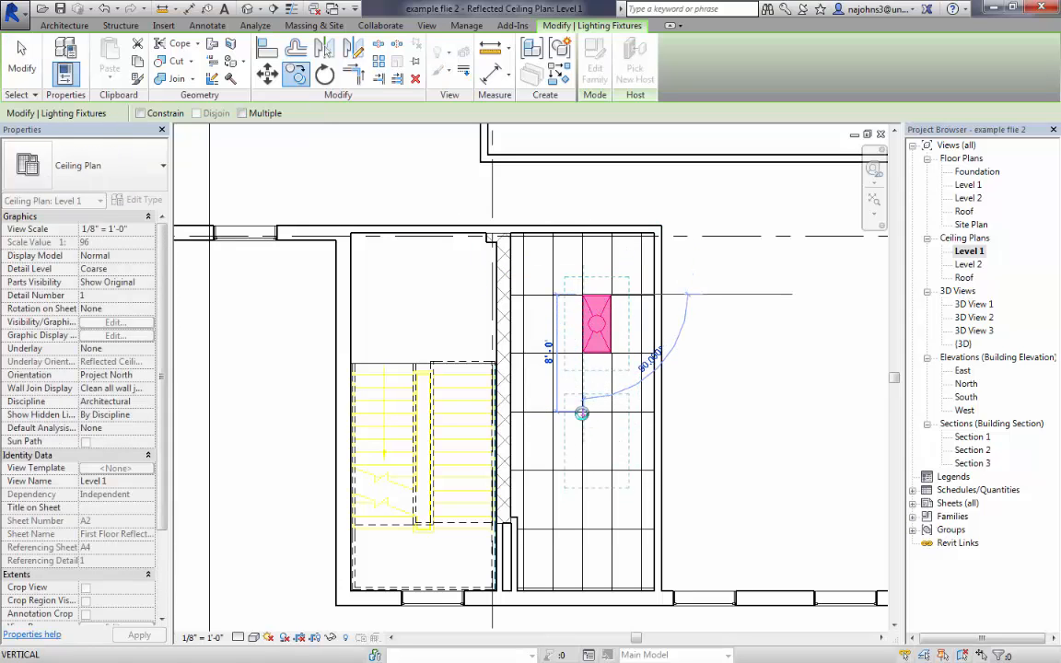
left_click(582, 413)
left_click(722, 419)
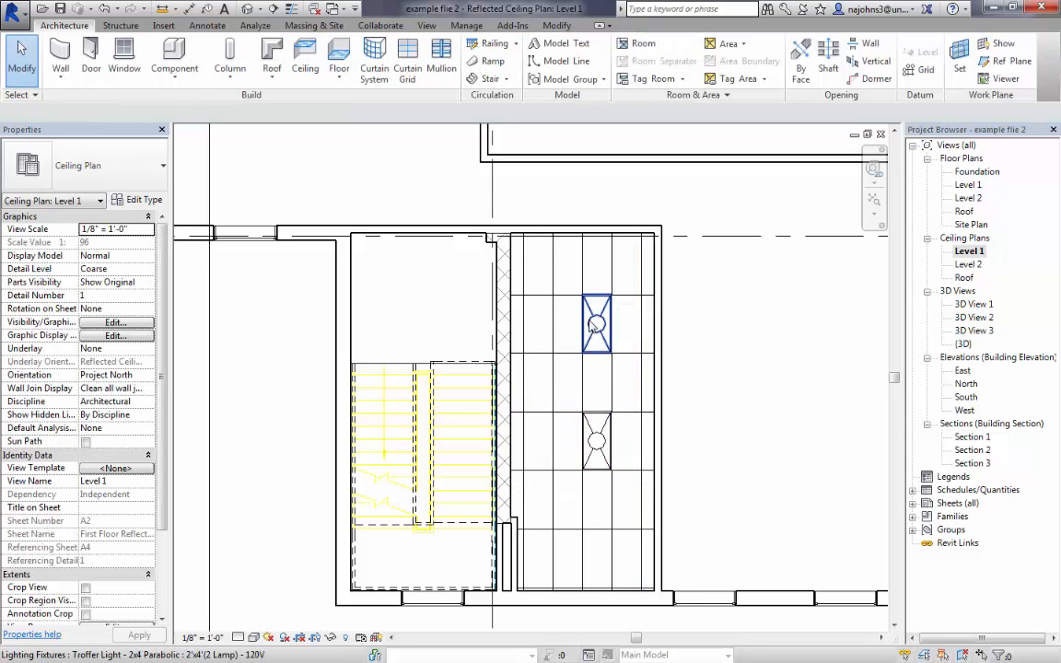
Choose the Downlight - Recessed Can, Fluorescent - 120V type as the component to place on the circular ceiling.
scroll(592, 444, "down", 4)
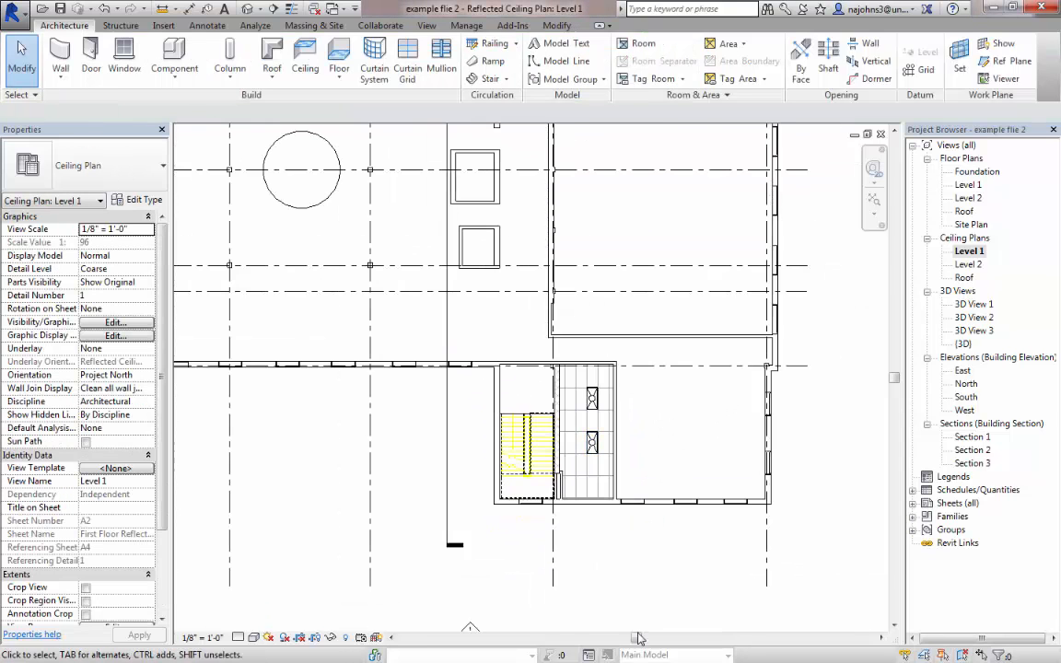
scroll(637, 608, "down", 1)
scroll(637, 604, "down", 3)
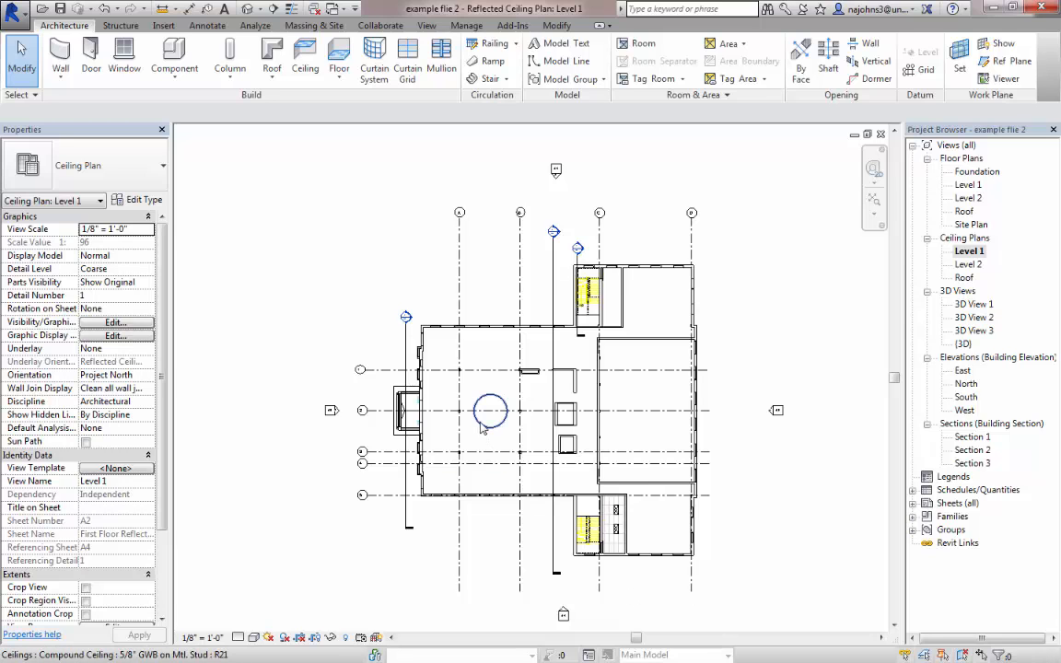
scroll(502, 475, "up", 5)
scroll(498, 440, "up", 1)
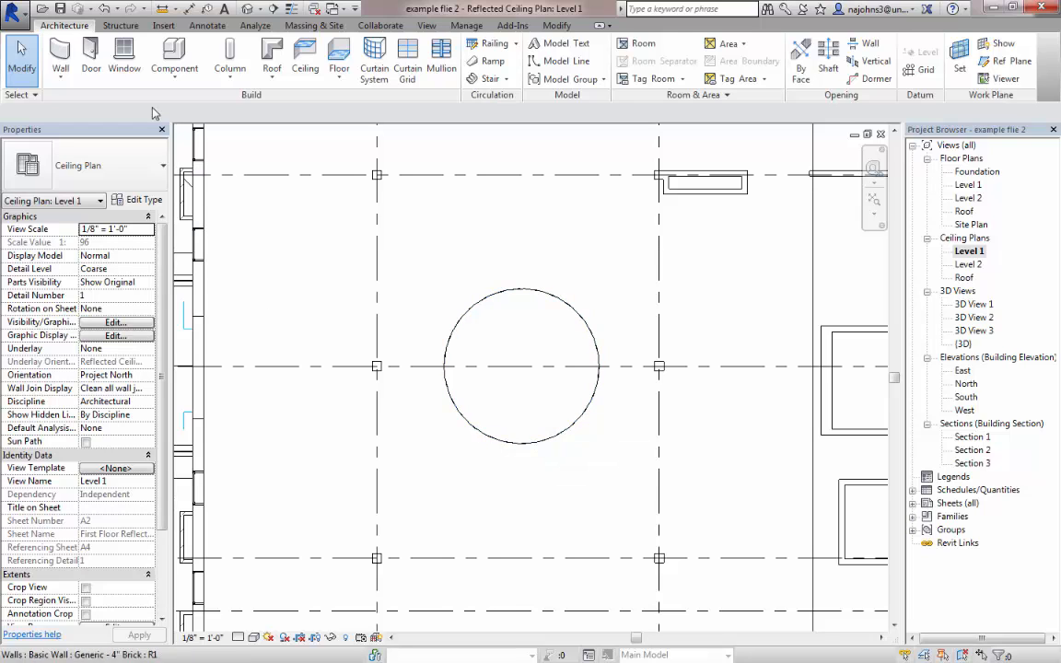
left_click(153, 55)
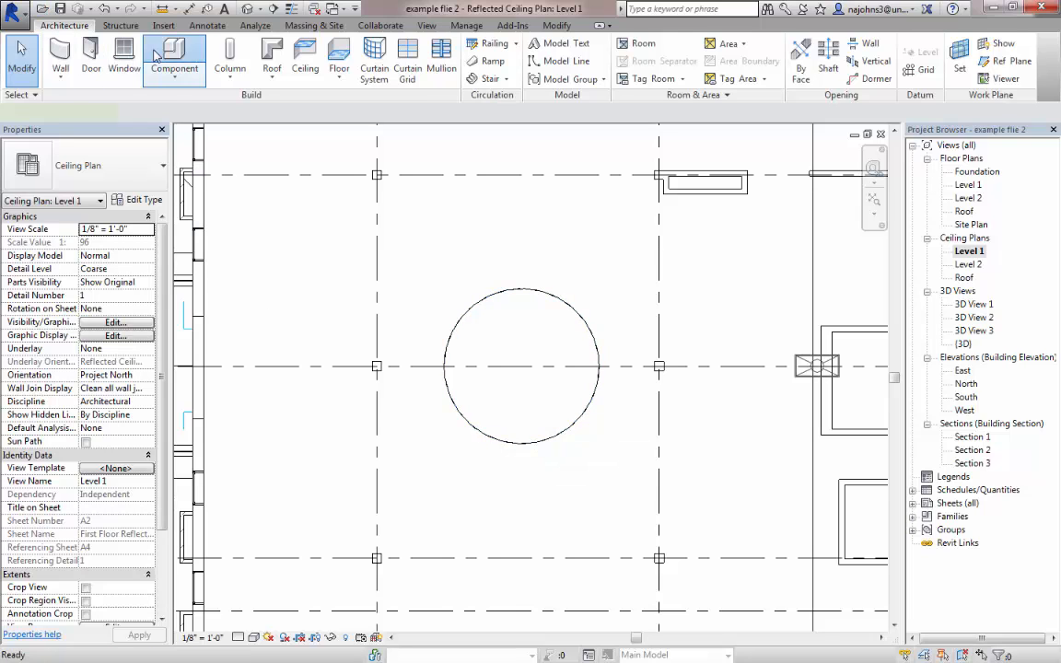
left_click(135, 165)
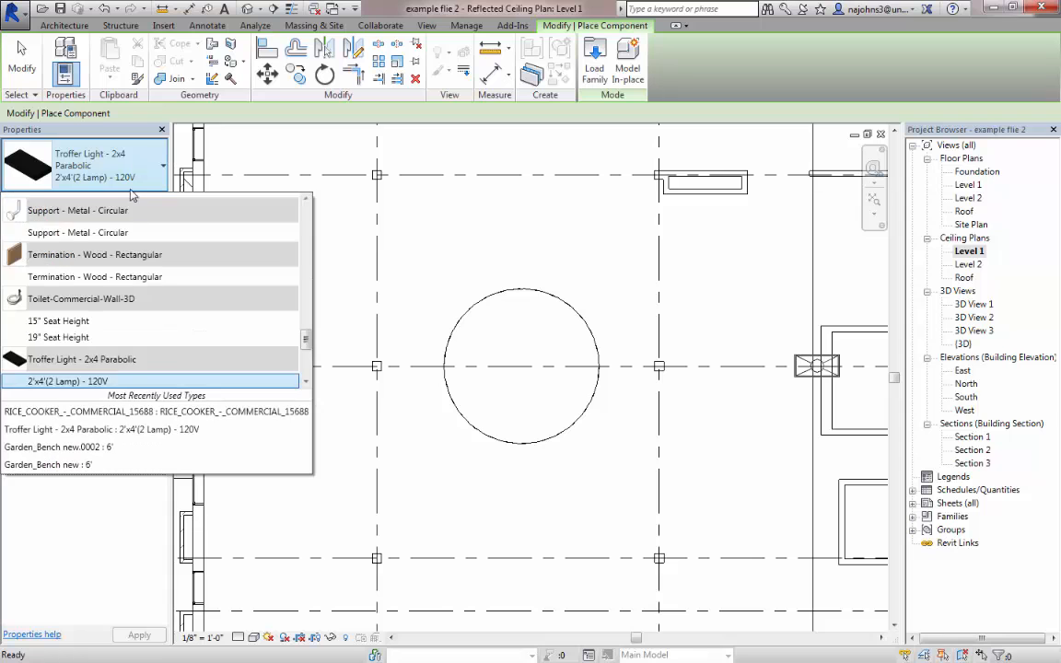
scroll(208, 285, "down", 4)
scroll(153, 292, "down", 2)
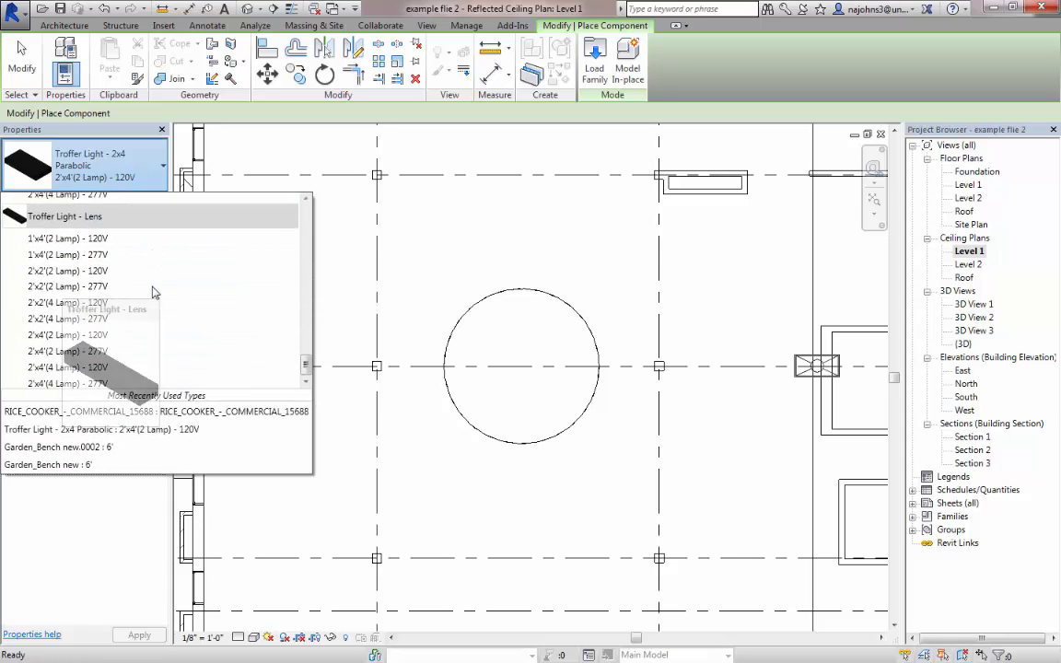
scroll(153, 292, "up", 8)
scroll(152, 291, "up", 10)
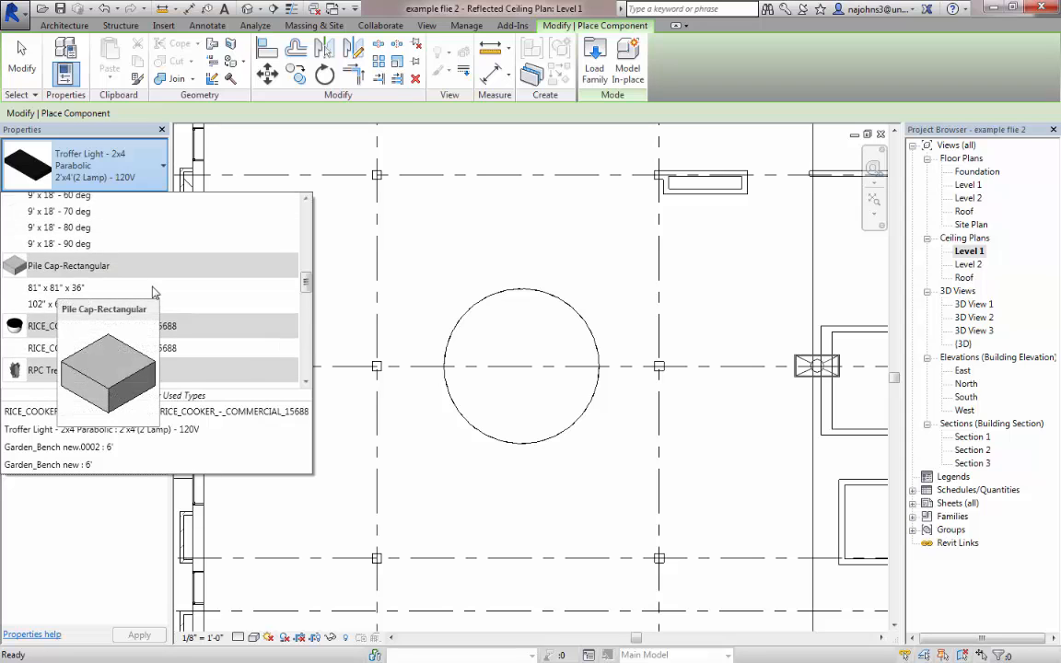
scroll(153, 292, "up", 8)
scroll(153, 292, "up", 7)
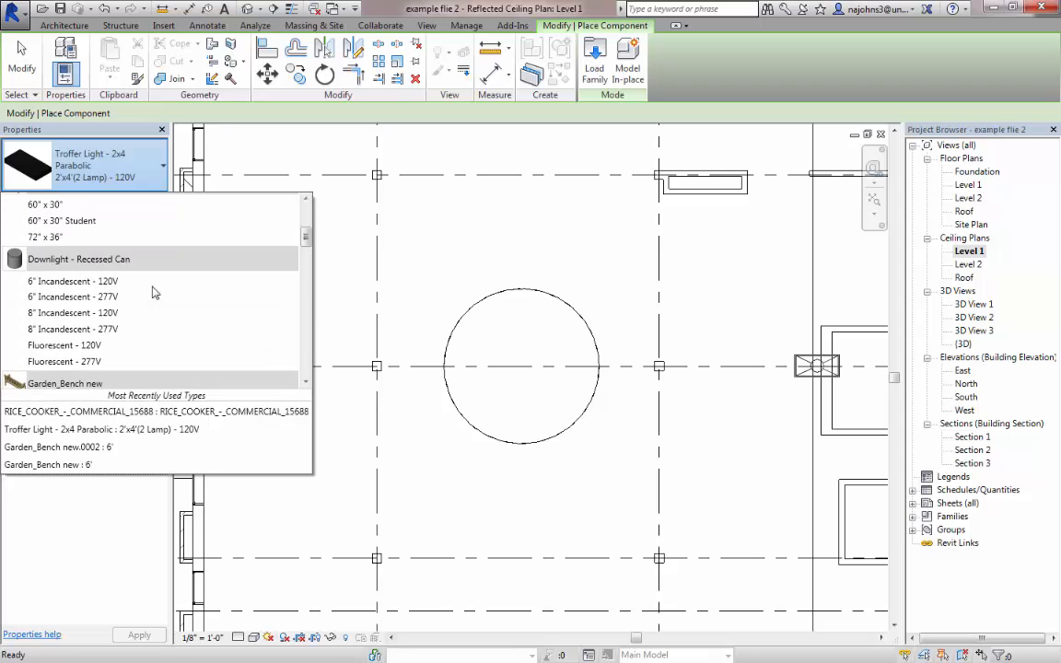
scroll(153, 292, "down", 3)
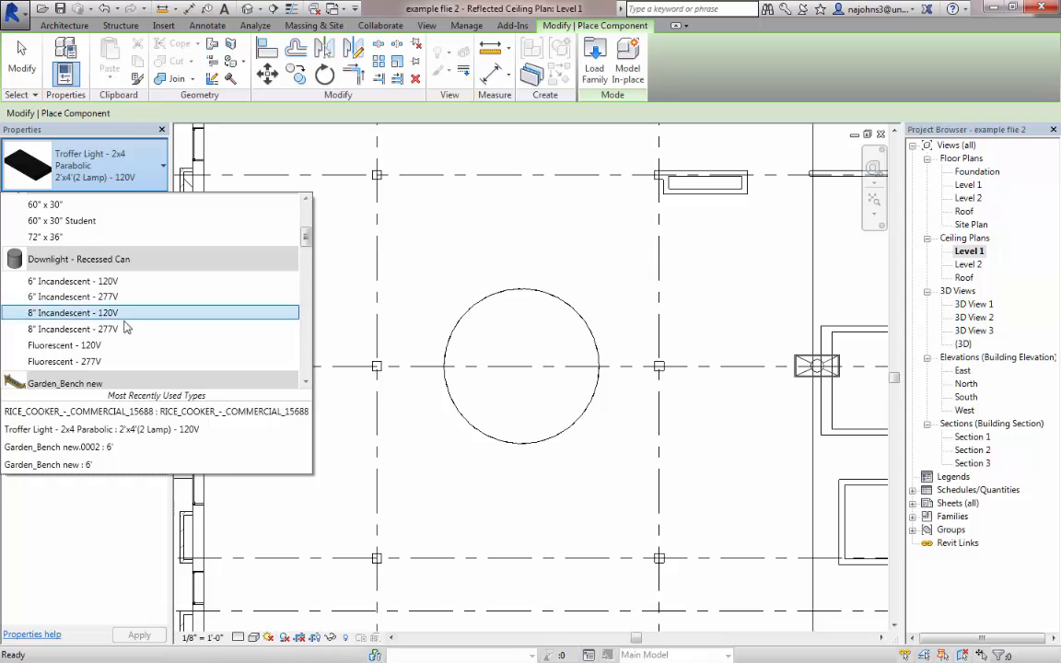
scroll(206, 321, "down", 3)
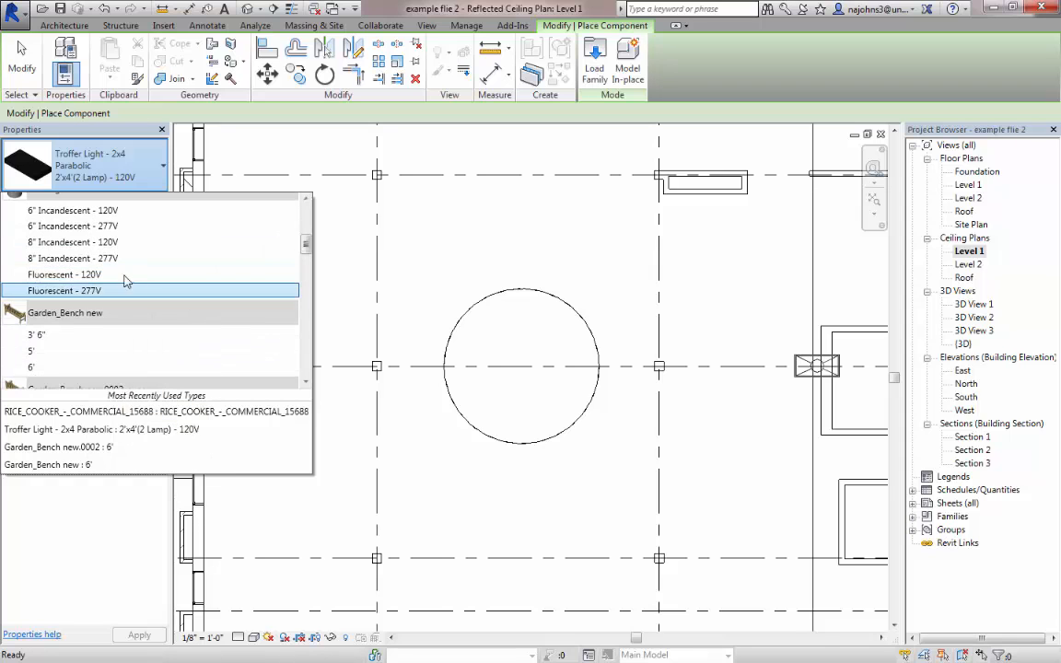
left_click(96, 275)
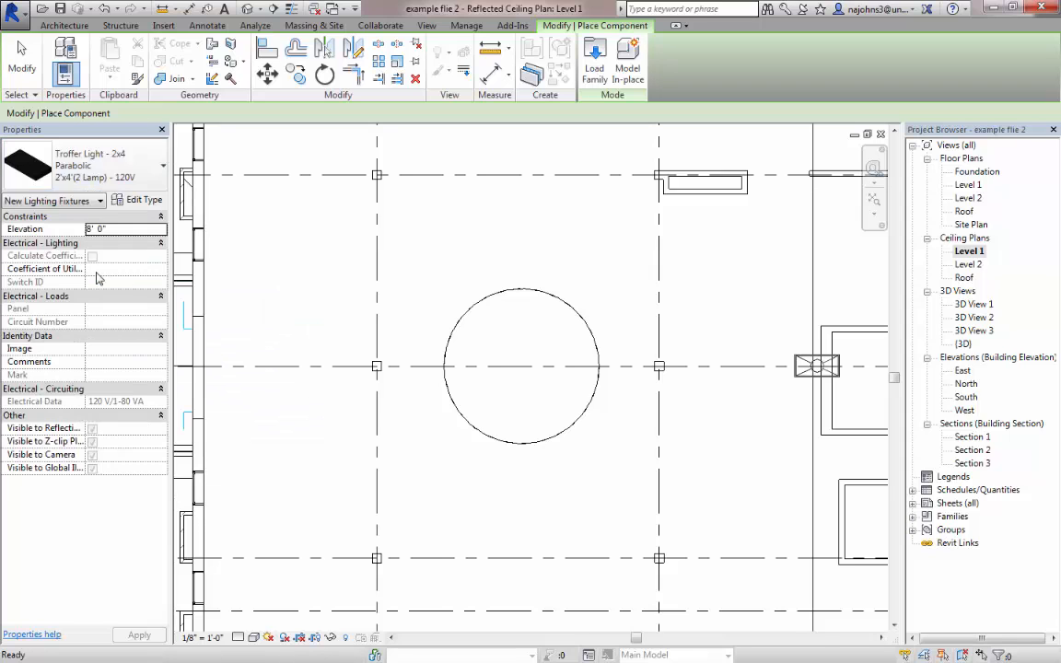
Place four recessed can downlights inside the circular ceiling's edge, one near each quarter point, and finish placing components.
scroll(520, 357, "up", 3)
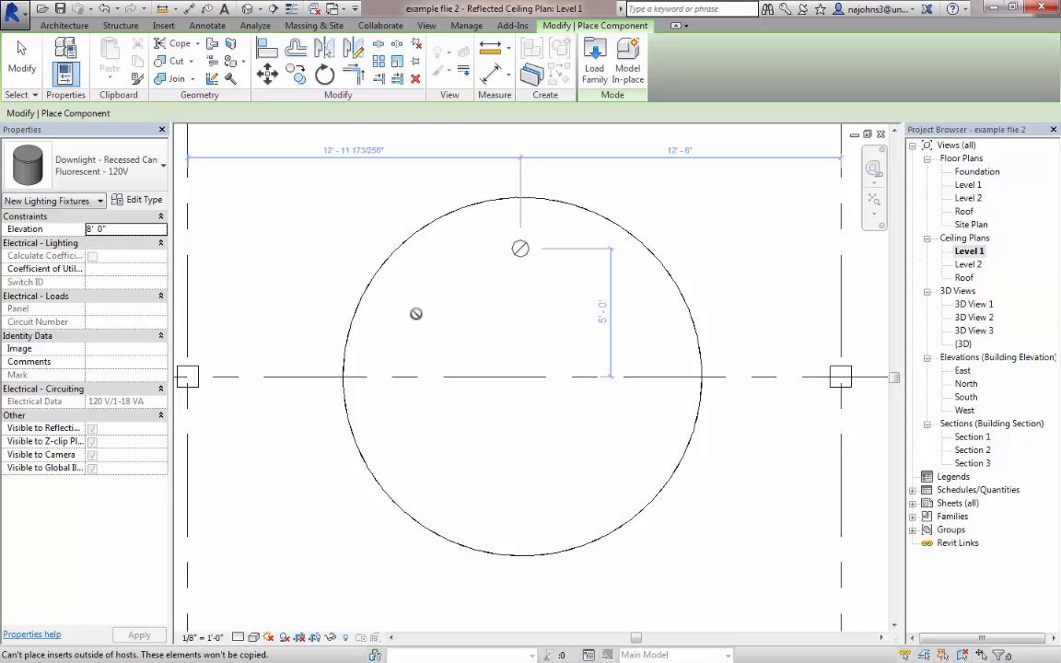
left_click(369, 380)
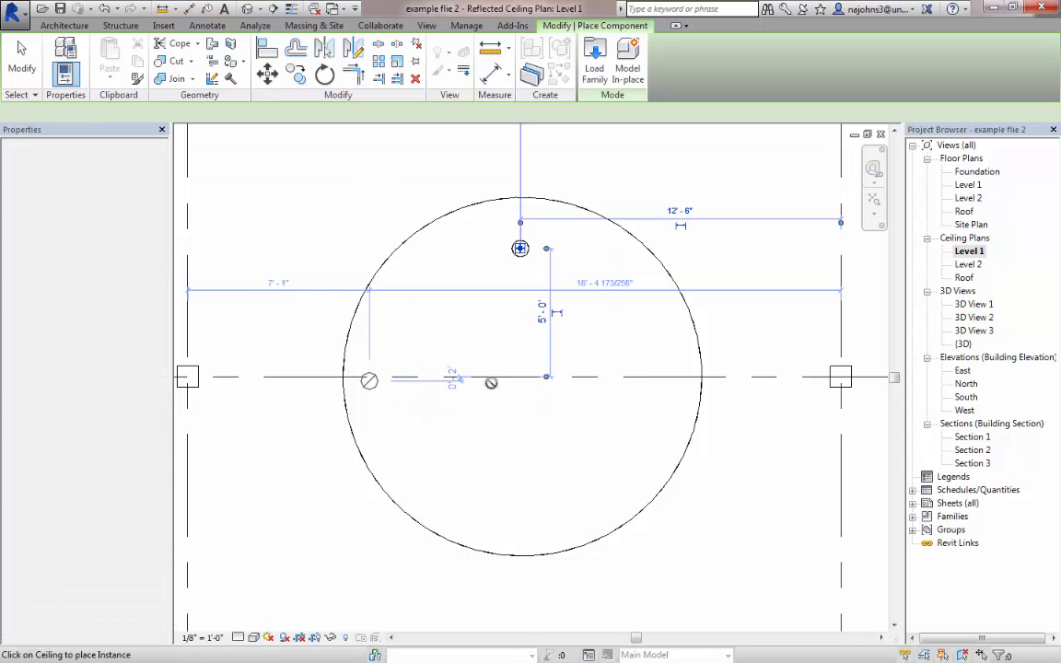
left_click(520, 247)
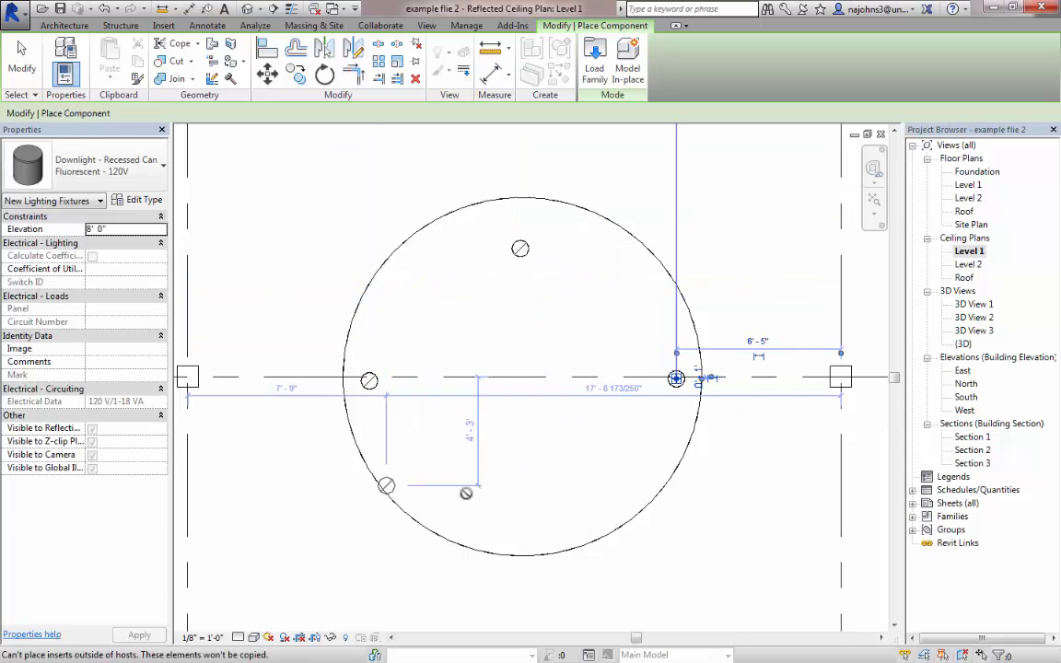
left_click(676, 377)
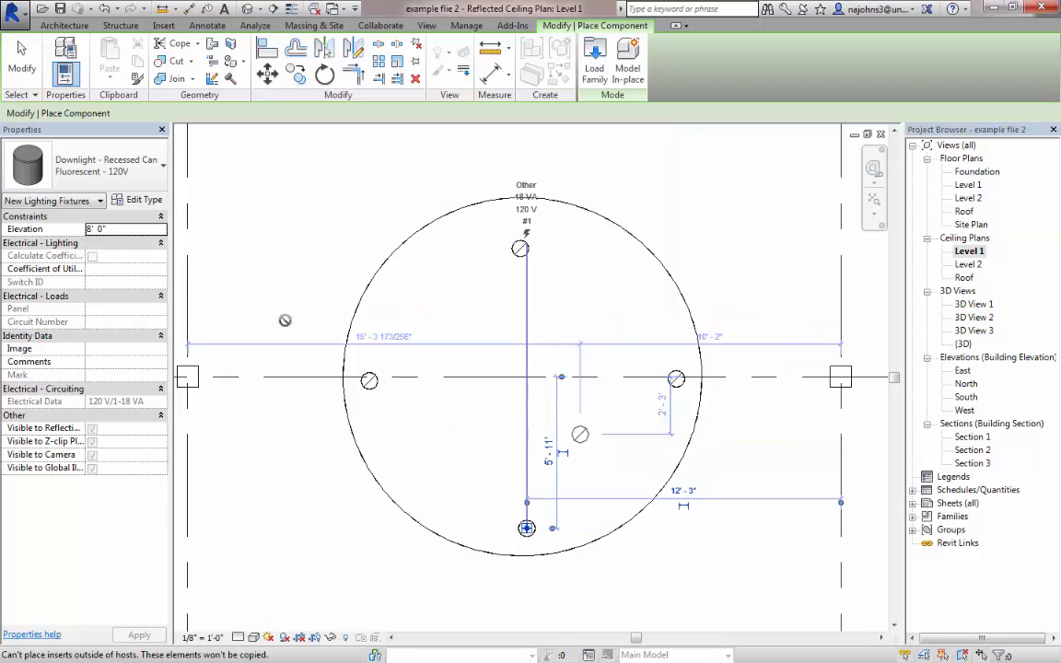
left_click(525, 527)
key("Escape")
key("Escape")
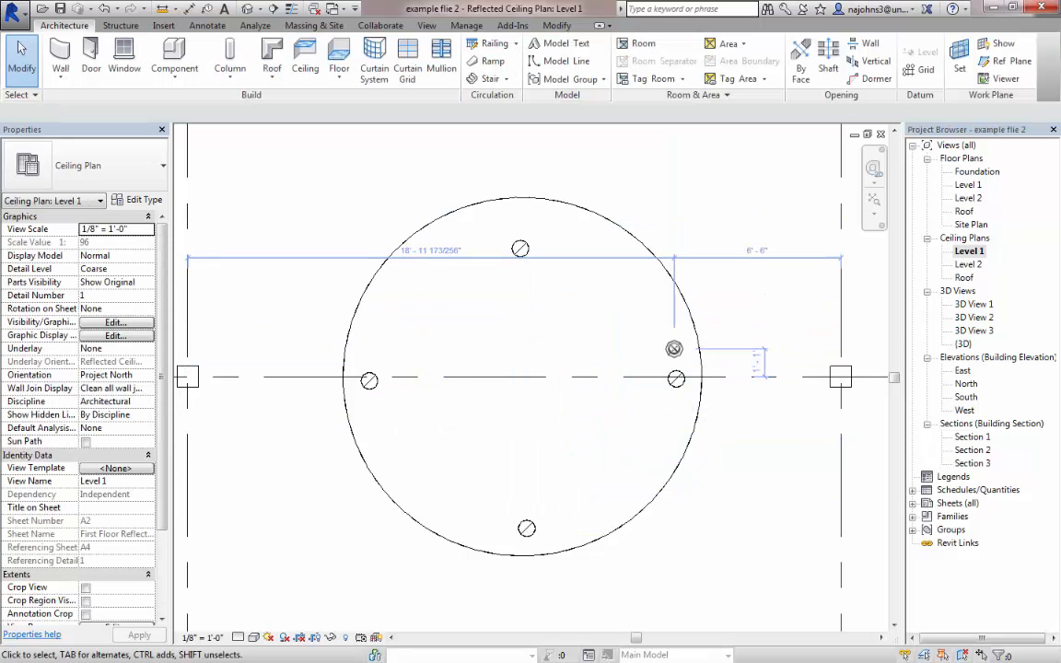
Open the 3D View 3 camera view and examine the downlights on the underside of the circular ceiling.
double_click(978, 332)
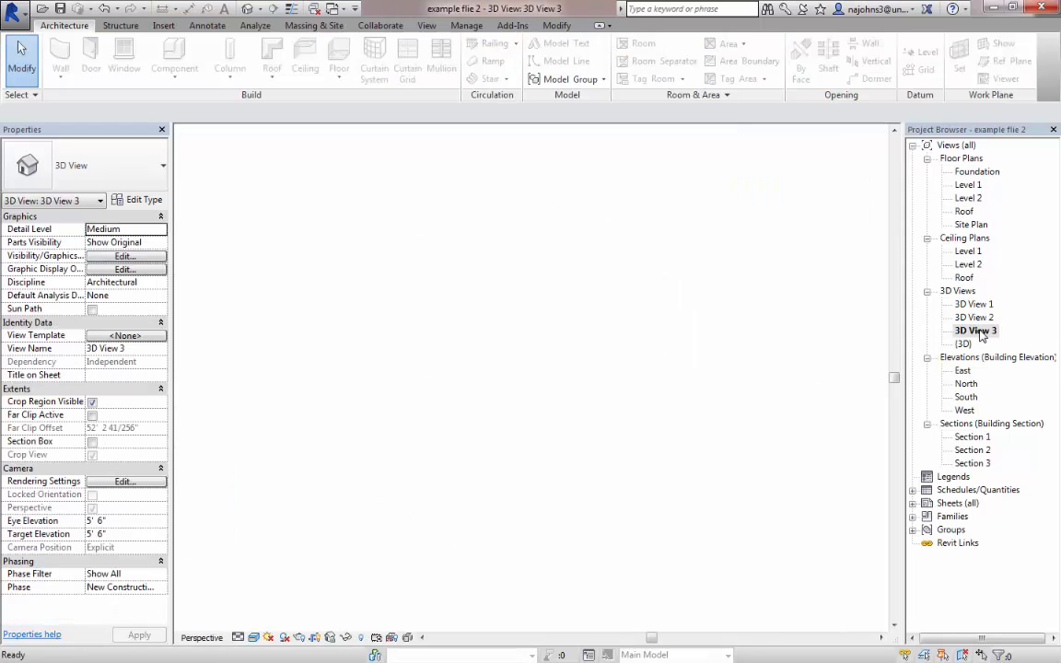
scroll(630, 271, "up", 5)
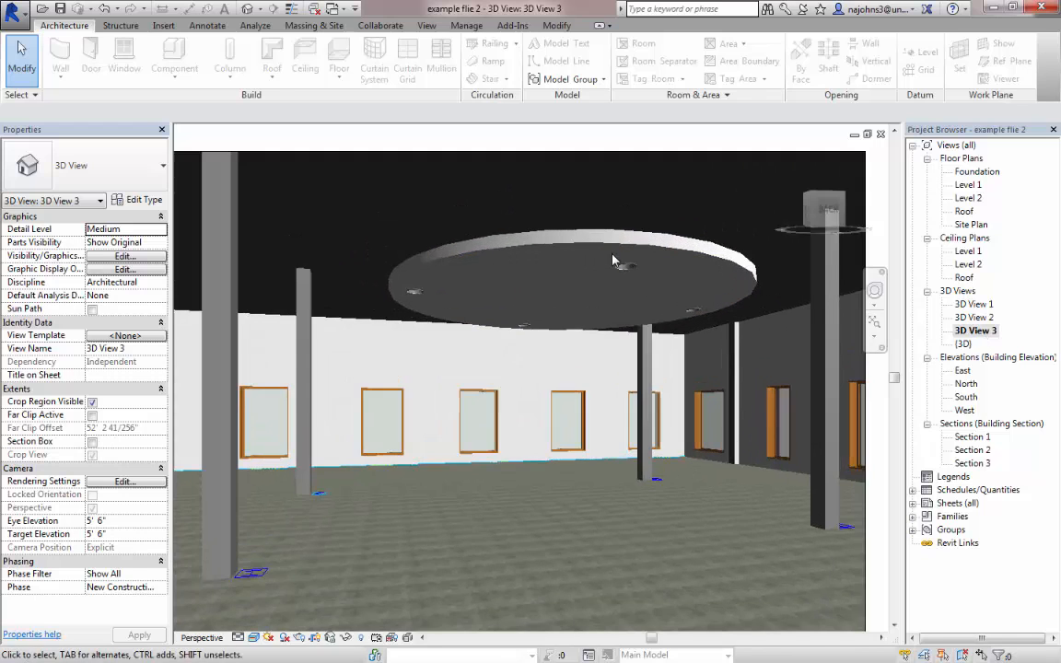
scroll(590, 273, "up", 3)
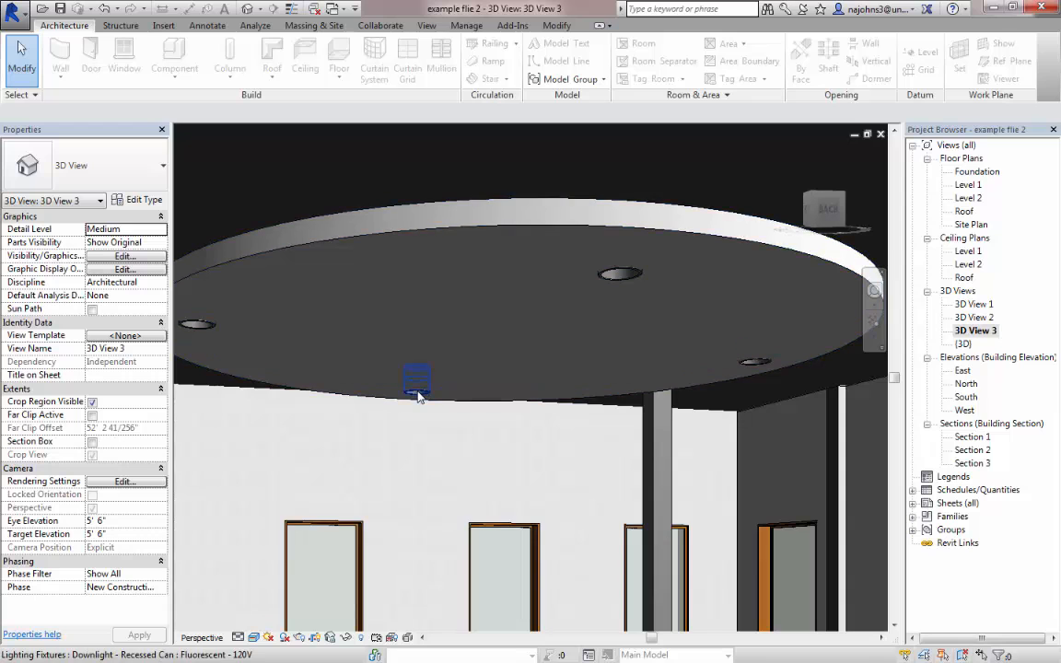
Return to the Level 1 reflected ceiling plan and review the circular ceiling's downlights and the narrow room's troffer lights.
scroll(419, 394, "down", 5)
scroll(418, 394, "down", 4)
scroll(217, 563, "up", 2)
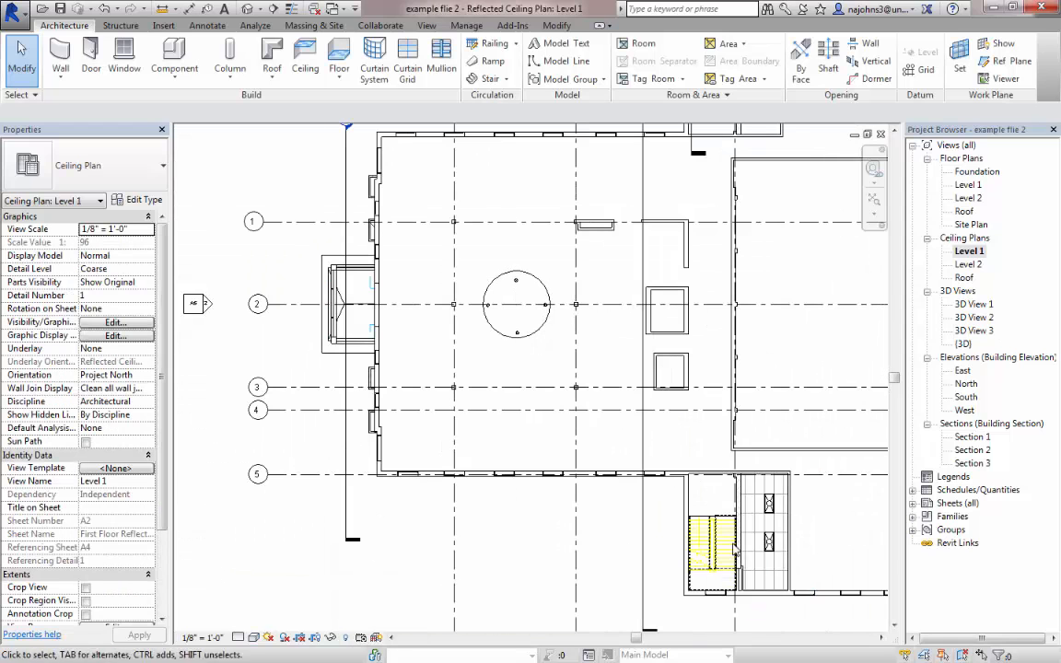
scroll(734, 550, "down", 2)
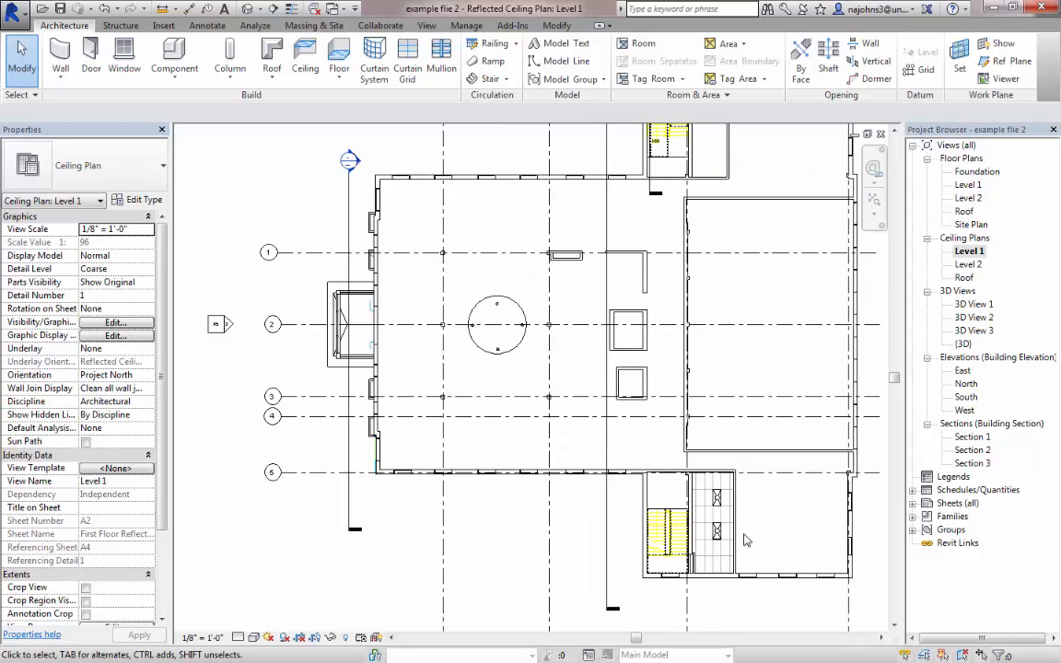
scroll(746, 540, "up", 2)
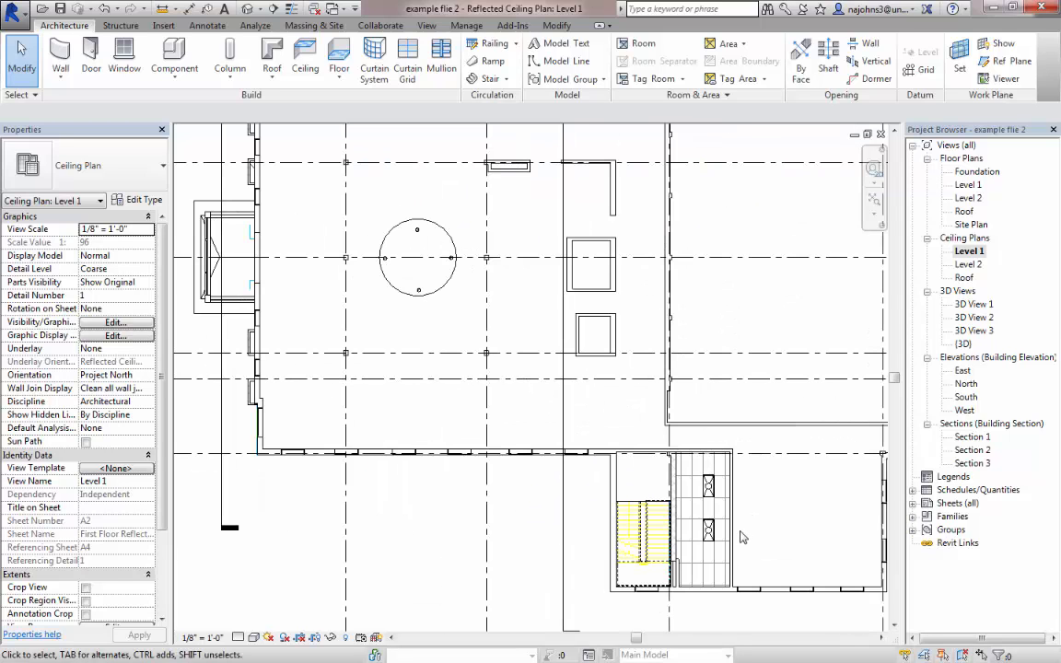